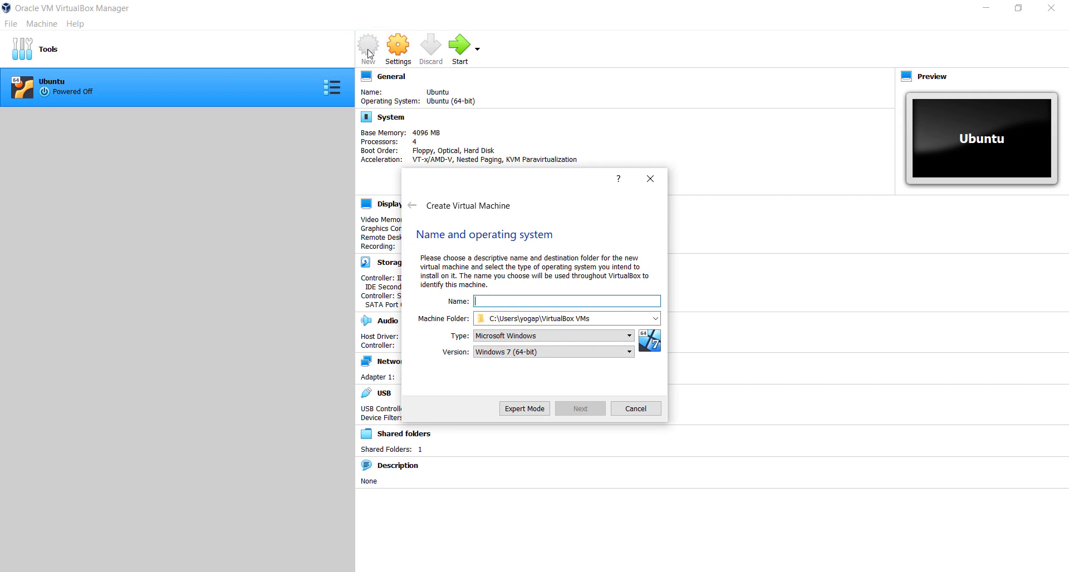
Name the machine Centos8 and browse the DATA (D:) drive for a machine folder.
text(Centos)
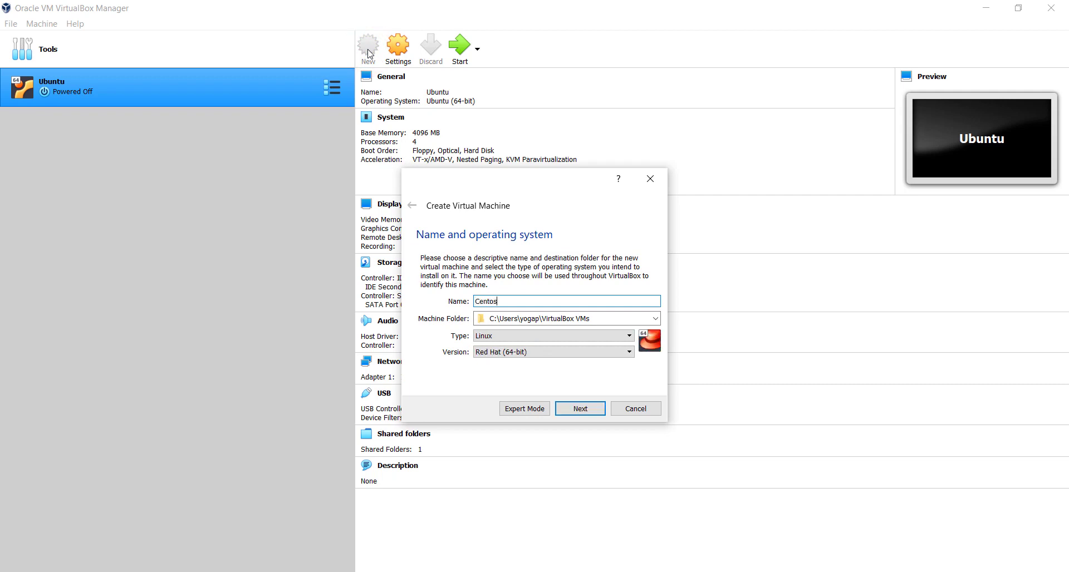
text(8)
click(656, 320)
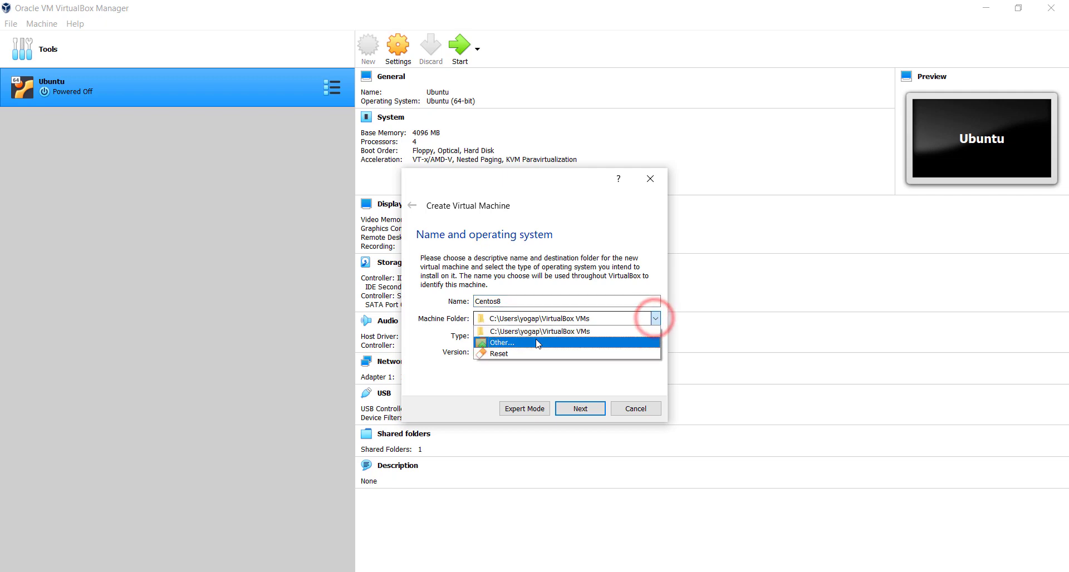
click(535, 341)
scroll(443, 374, down, 2)
scroll(442, 408, down, 2)
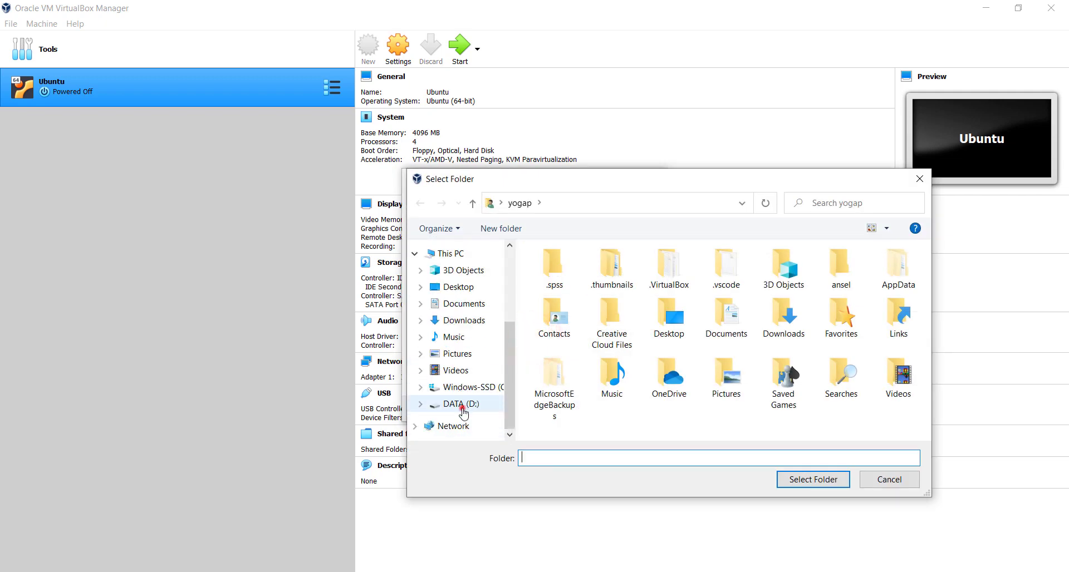
click(461, 404)
Create a Centos8 folder in D:\Virtual Machine and select it as the machine folder.
double_click(579, 377)
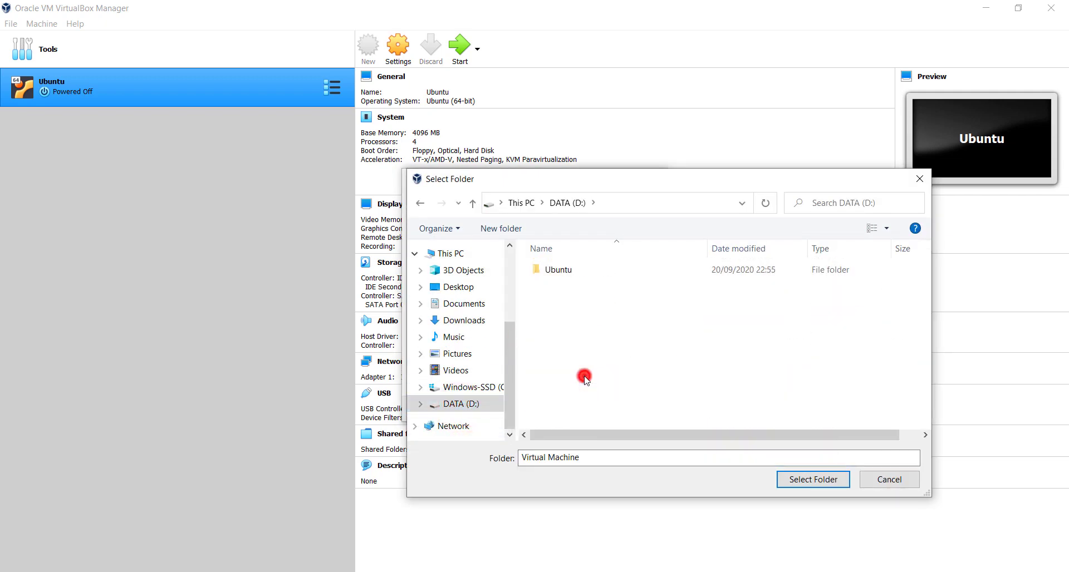
right_click(577, 343)
mouse_move(662, 505)
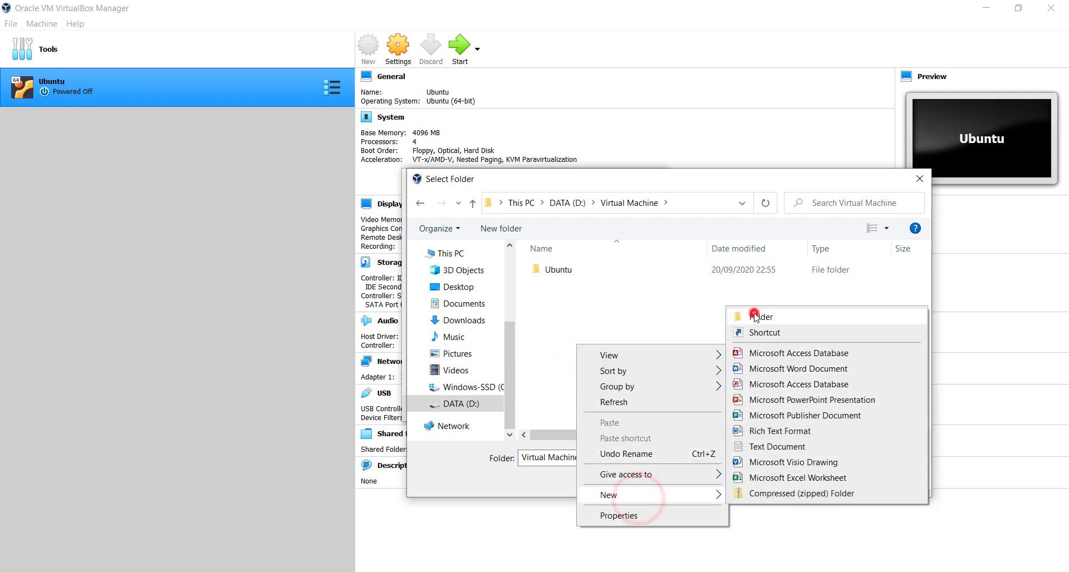
click(755, 317)
text(Cent)
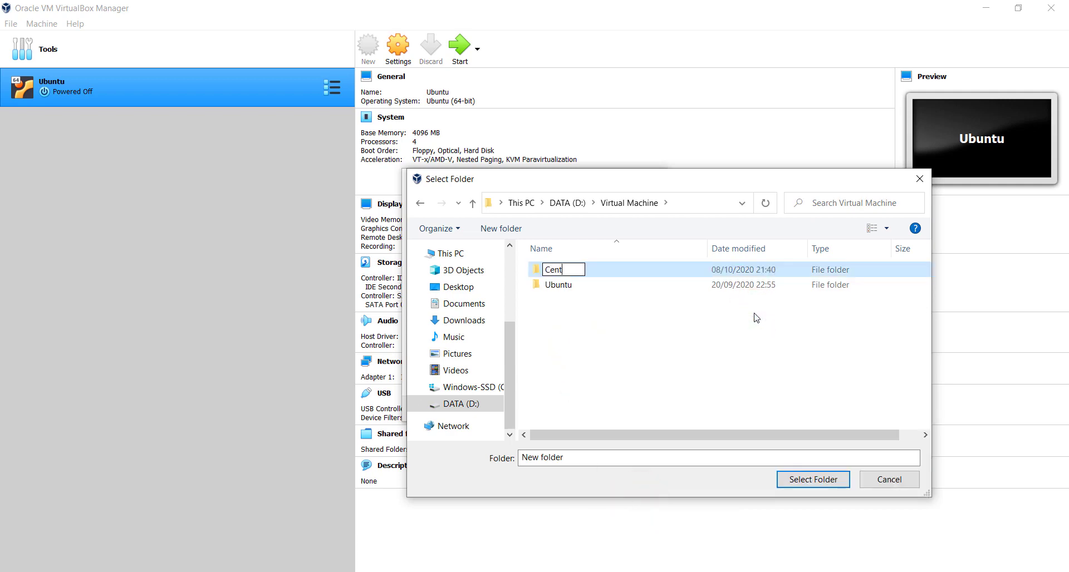
text(os8)
key(Return)
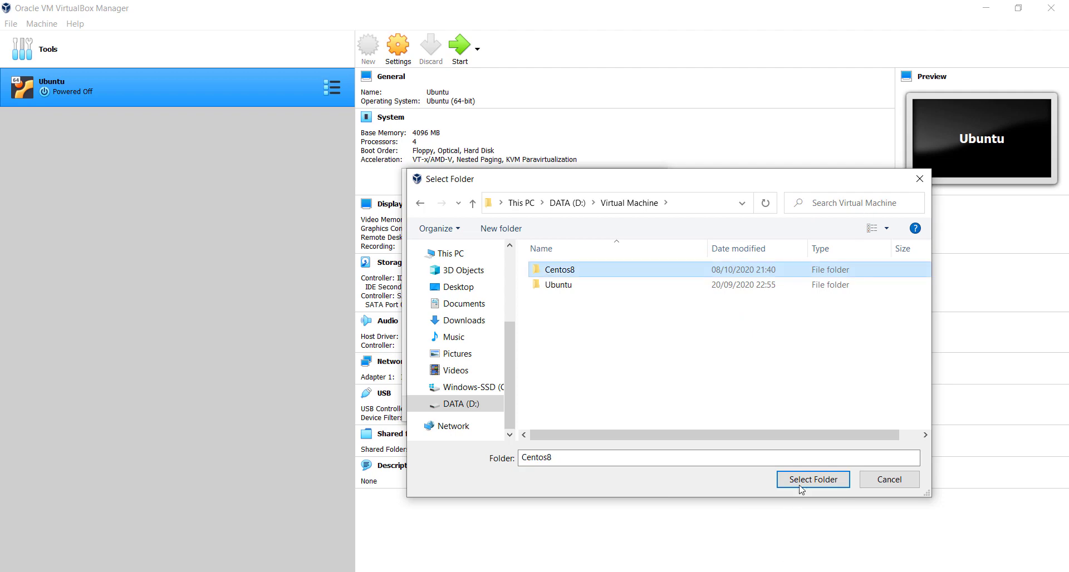
click(801, 489)
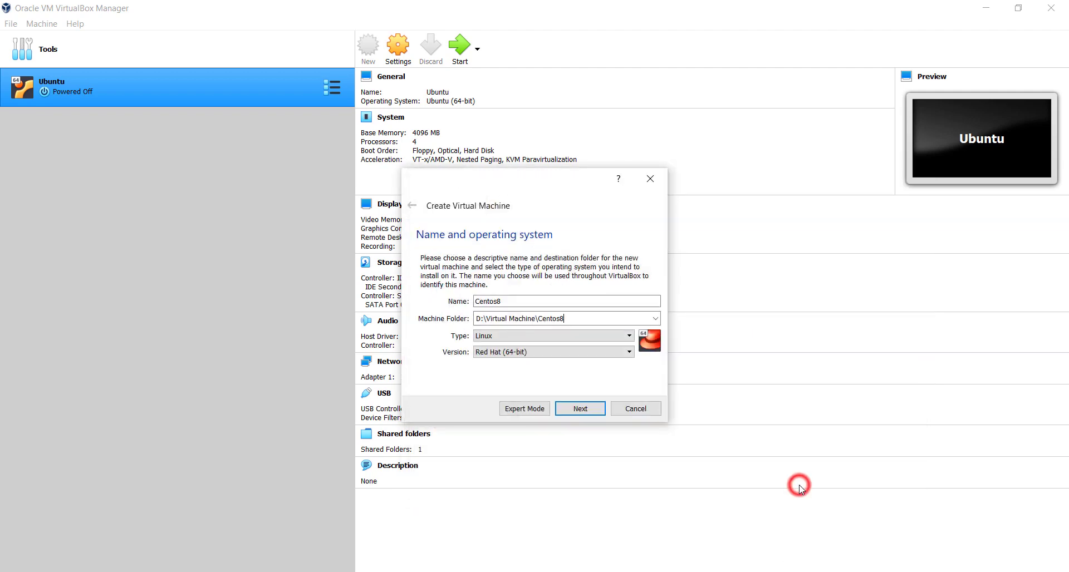
Set the machine's memory size to 4096 MB.
click(580, 409)
click(627, 301)
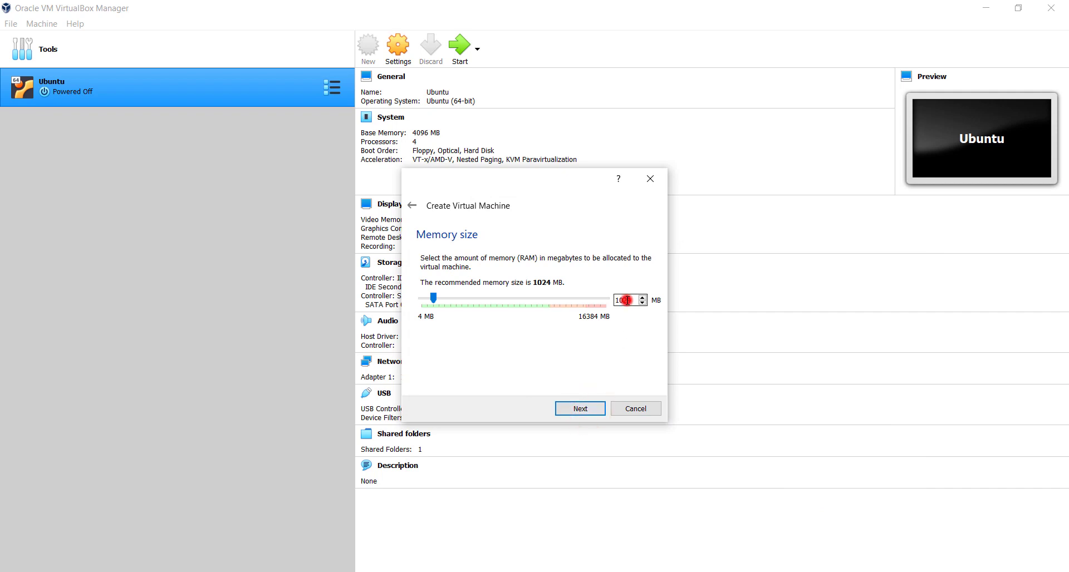
double_click(627, 301)
text(4096)
Create a new dynamically allocated VDI virtual hard disk of 20 GB.
click(593, 407)
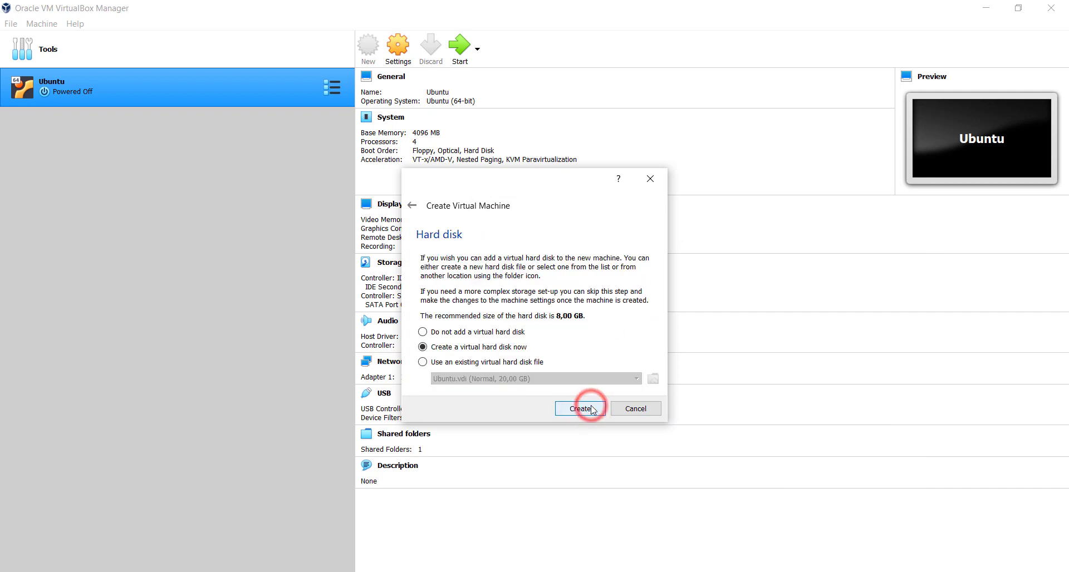
click(591, 406)
click(590, 427)
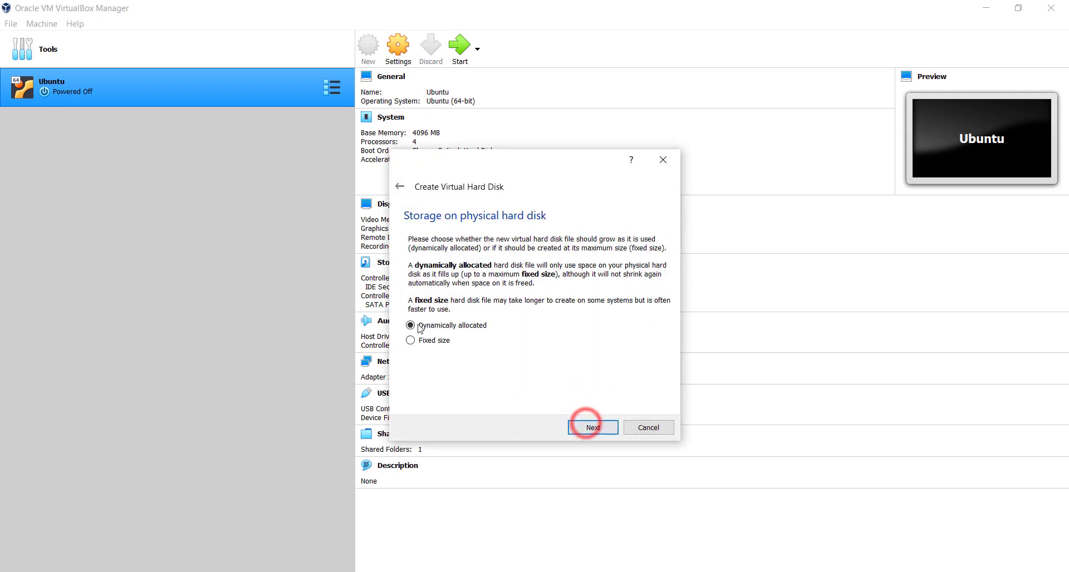
click(592, 427)
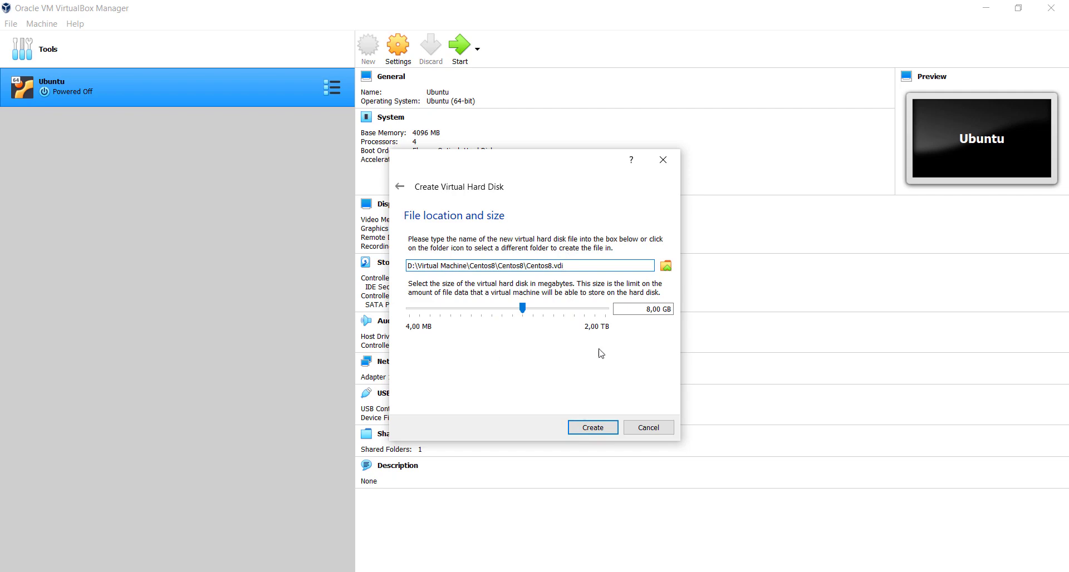
double_click(648, 309)
text(20)
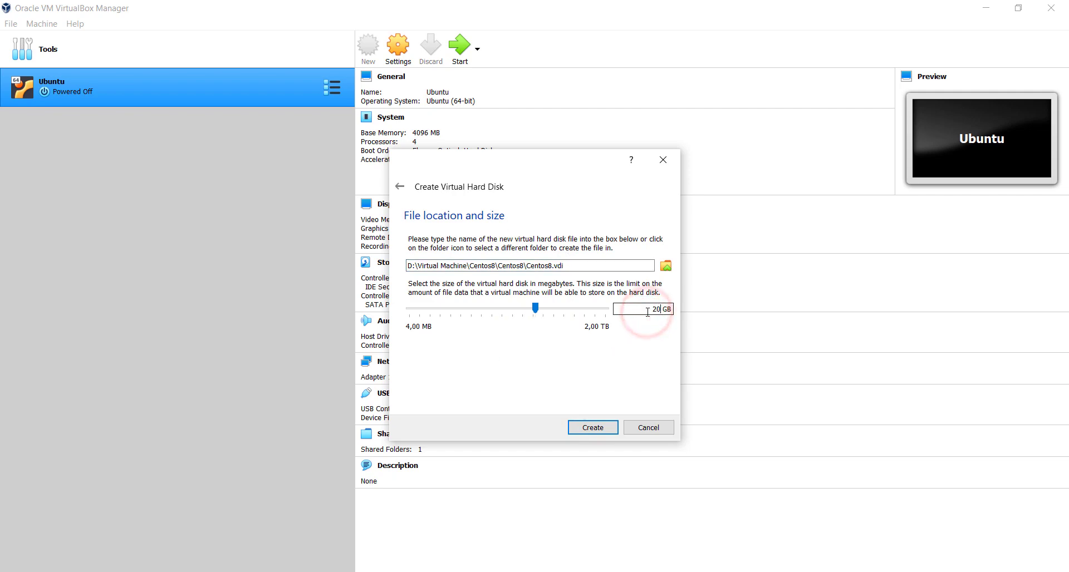
click(607, 428)
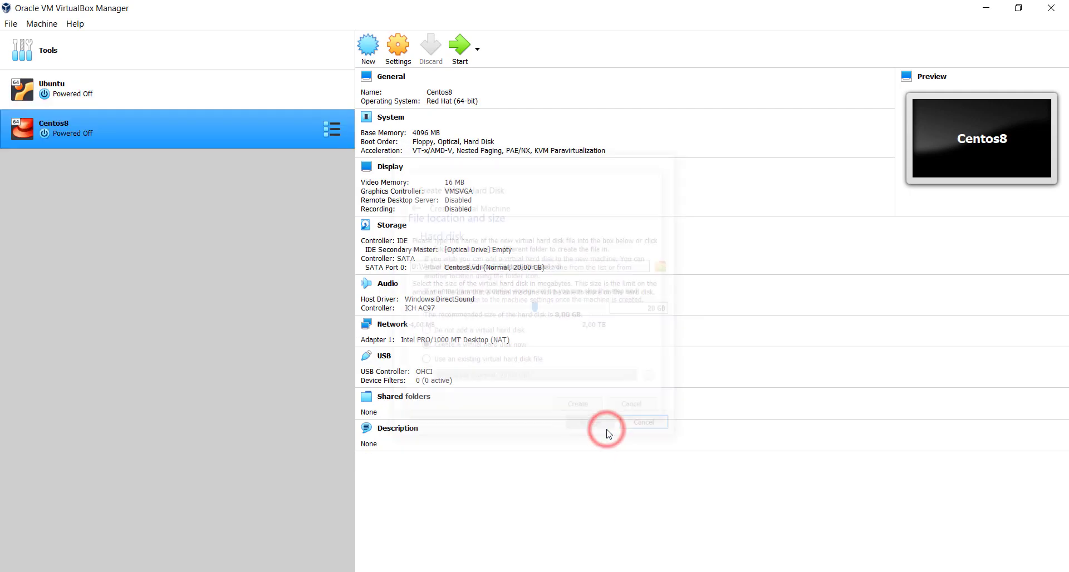
In Centos8's settings, give the machine 4 processors.
click(395, 62)
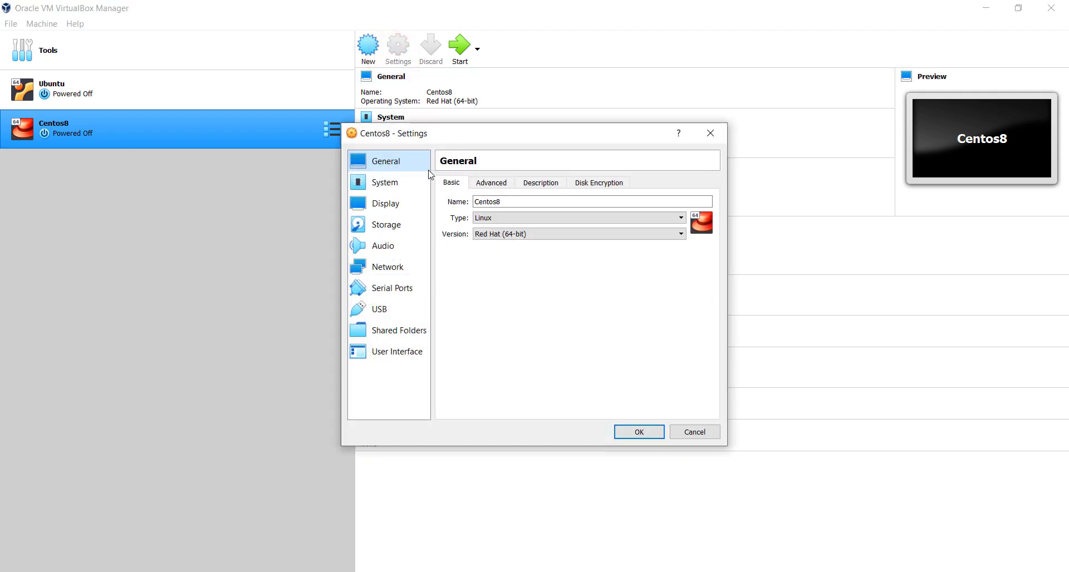
click(399, 182)
click(516, 183)
drag(511, 200, 553, 207)
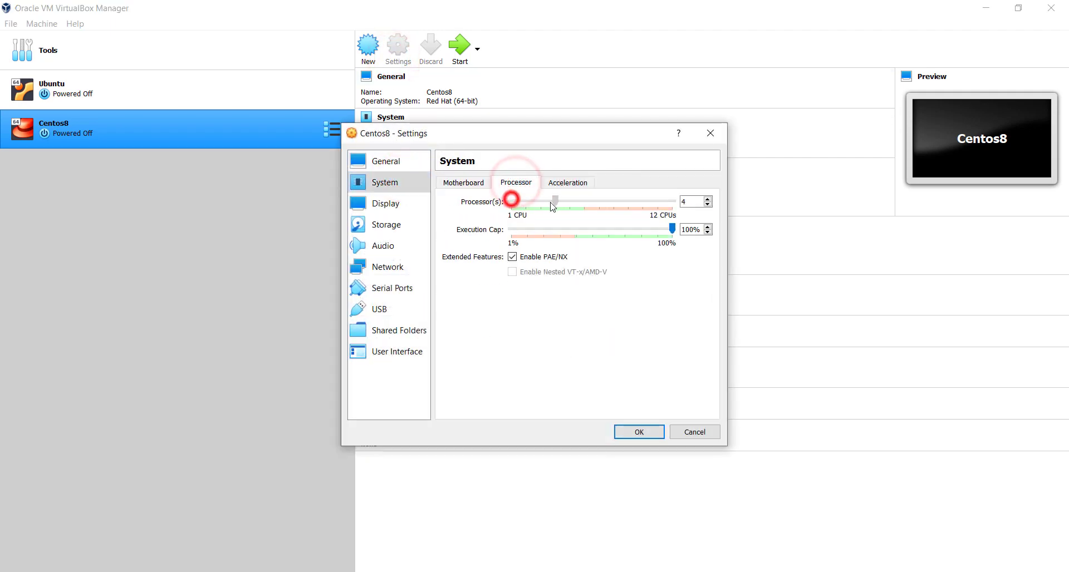
Raise the video memory from 16 MB to 64 MB.
click(409, 208)
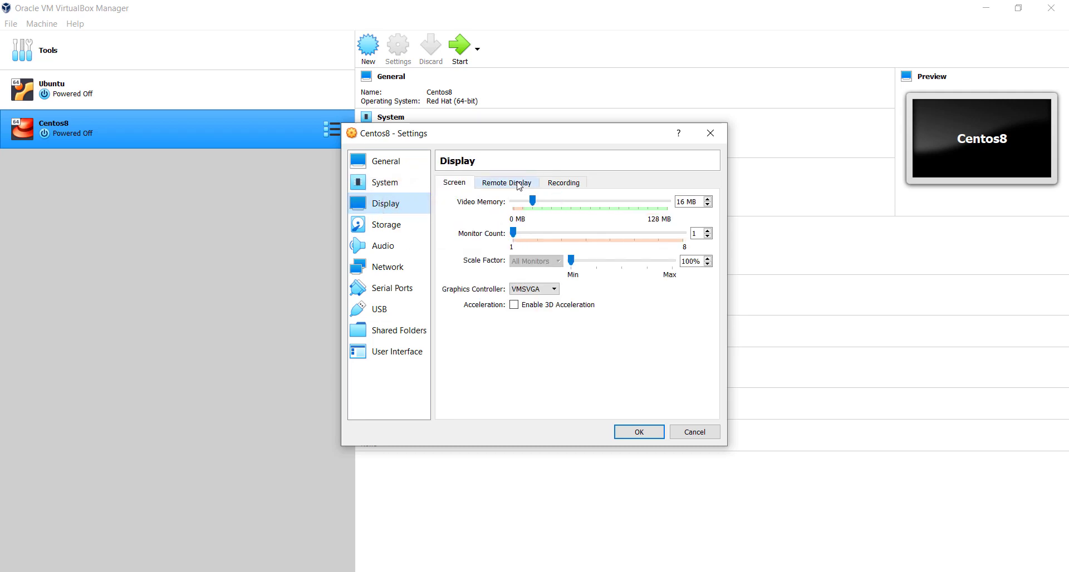
double_click(686, 203)
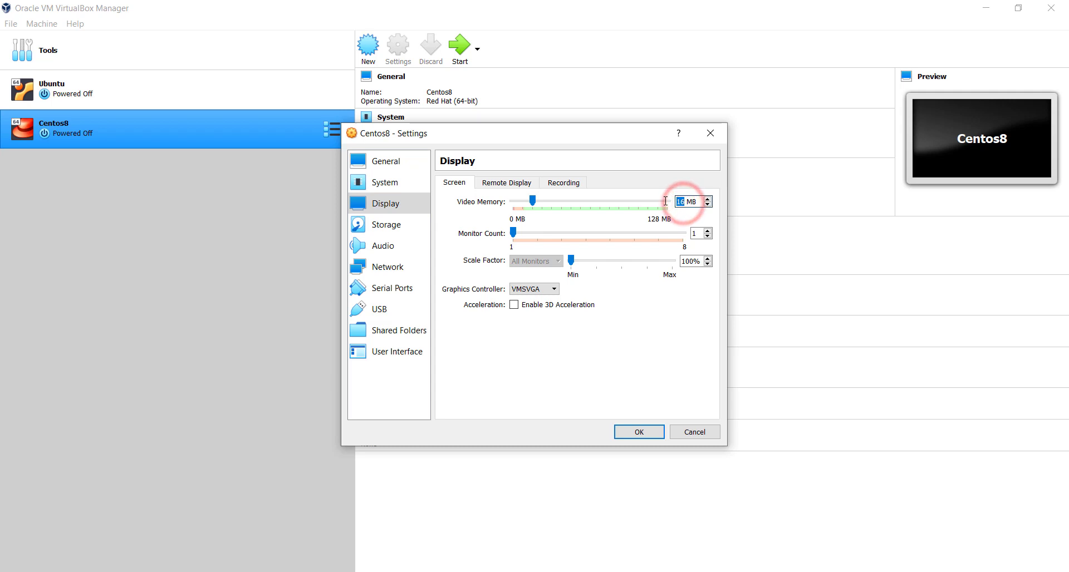
text(64)
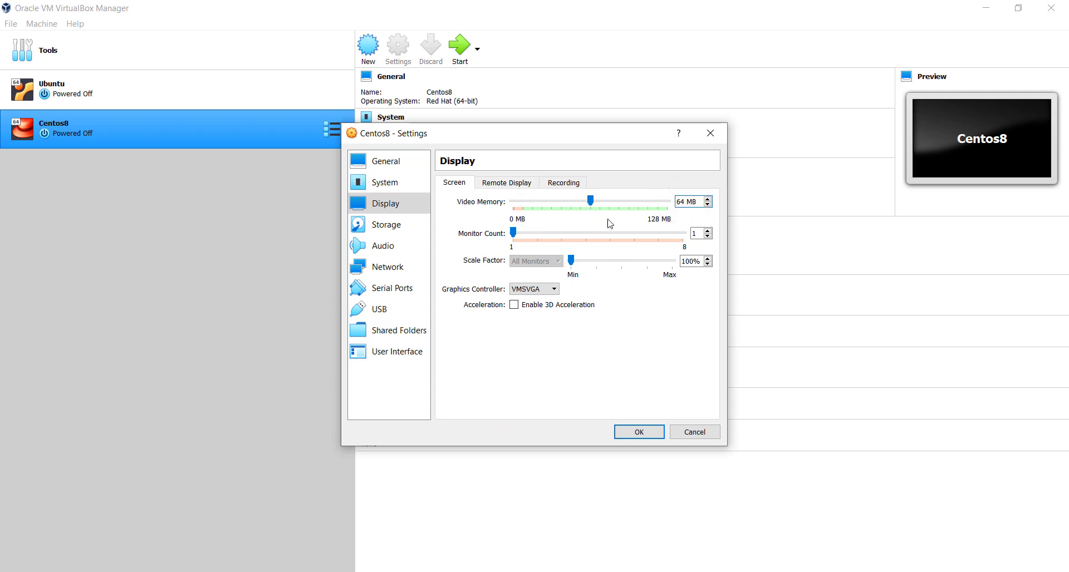
click(624, 222)
Load CentOS-8.2.2004-x86_64-dvd1.iso into the empty optical drive and save the settings.
click(392, 222)
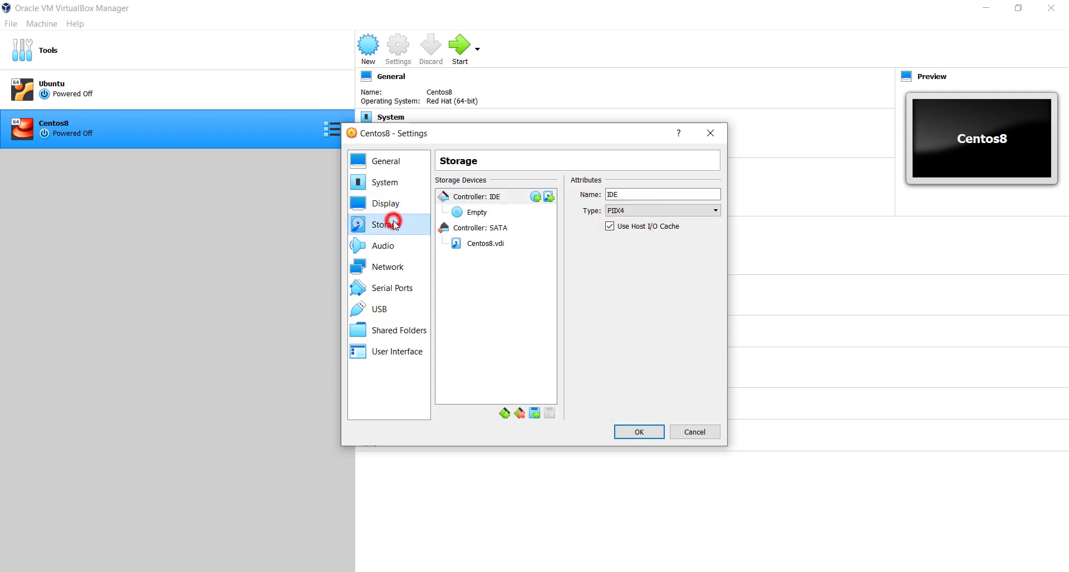
click(479, 212)
click(713, 196)
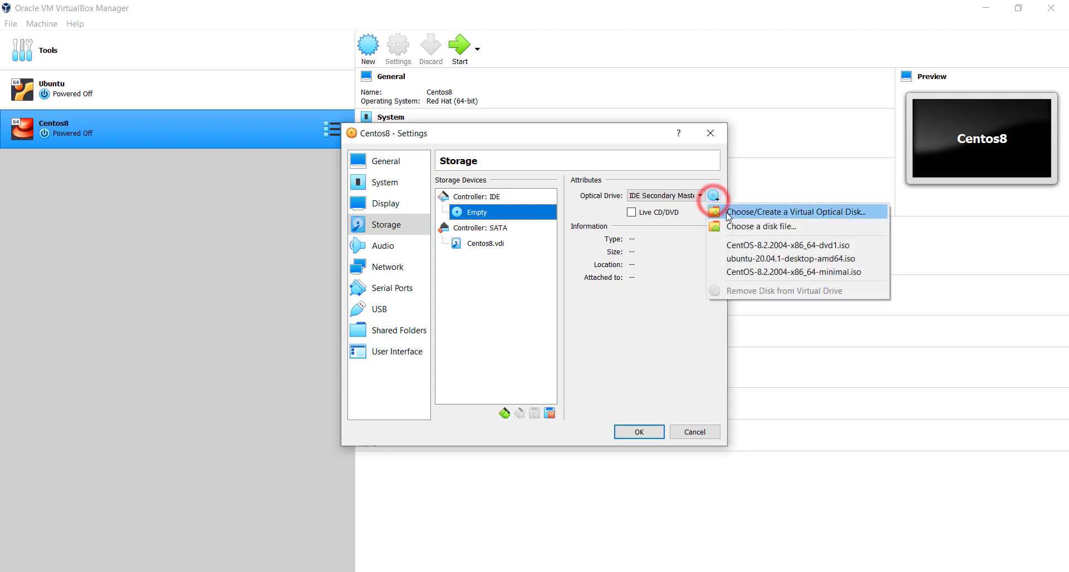
click(738, 227)
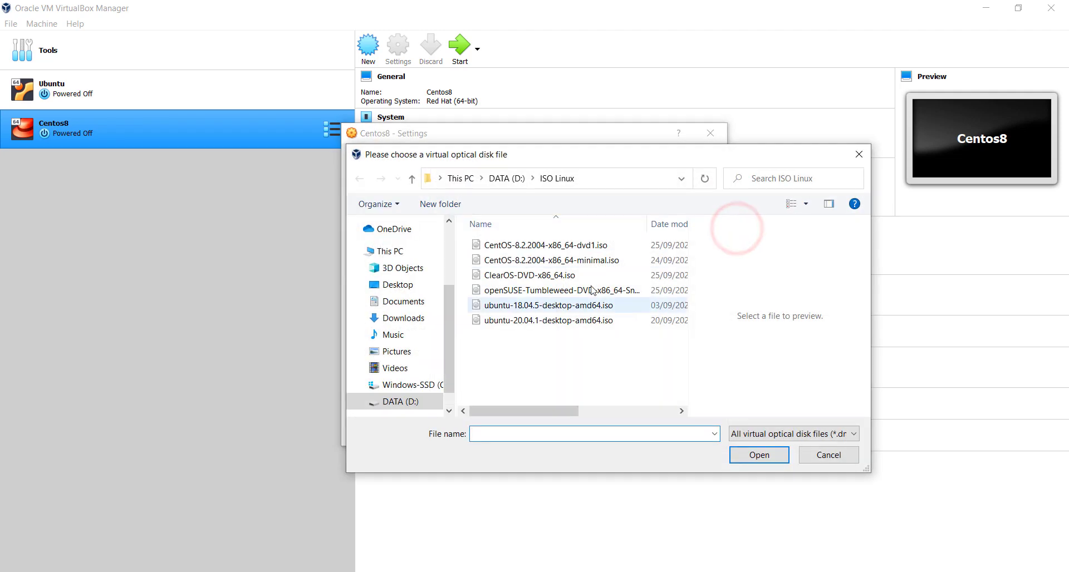
click(537, 245)
click(758, 455)
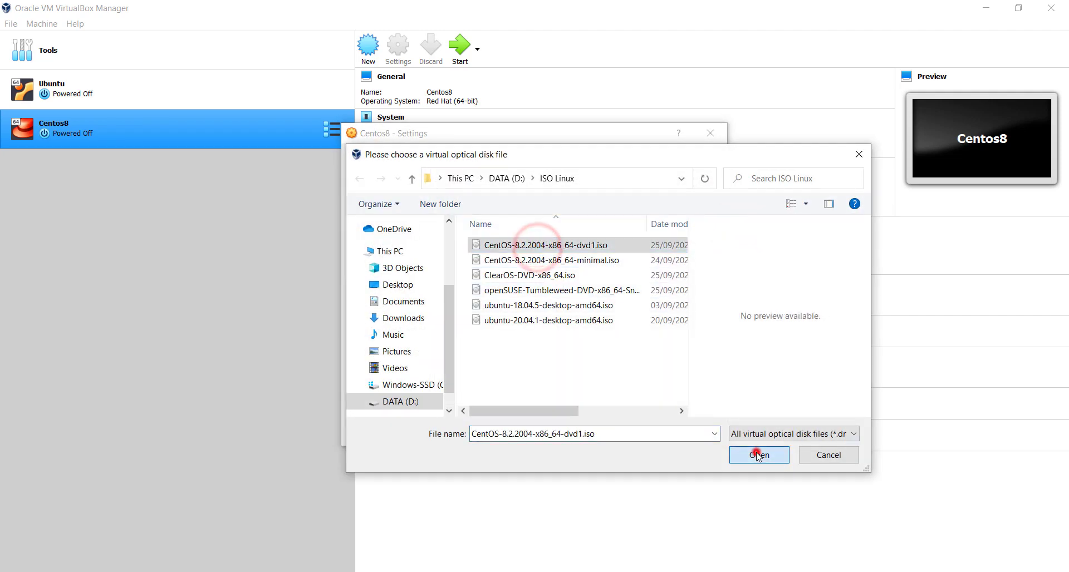
click(641, 431)
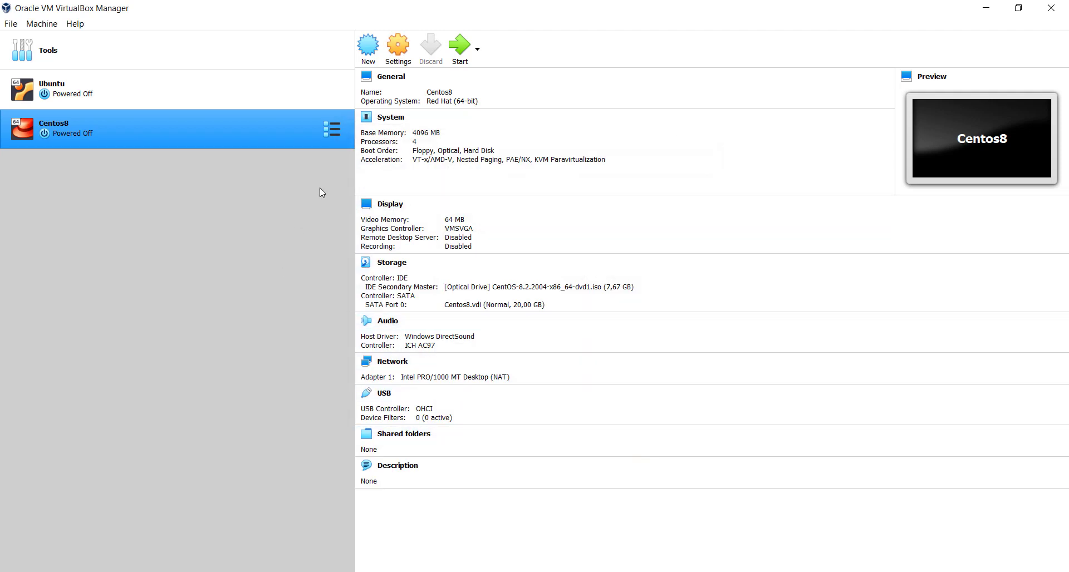
Start Centos8 from the CentOS-8.2.2004 ISO start-up disk and maximize its window.
click(460, 45)
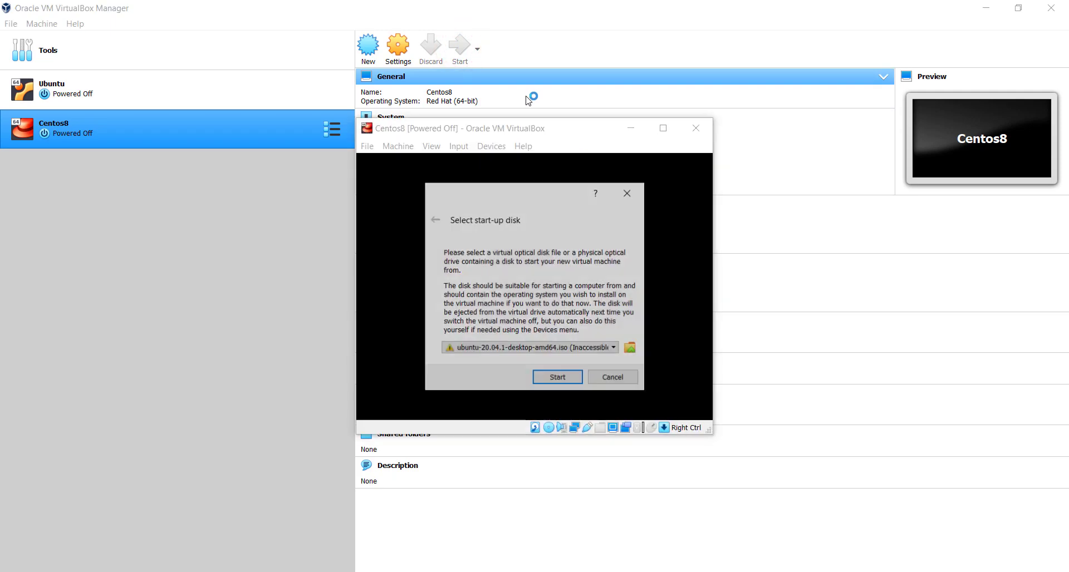
click(527, 350)
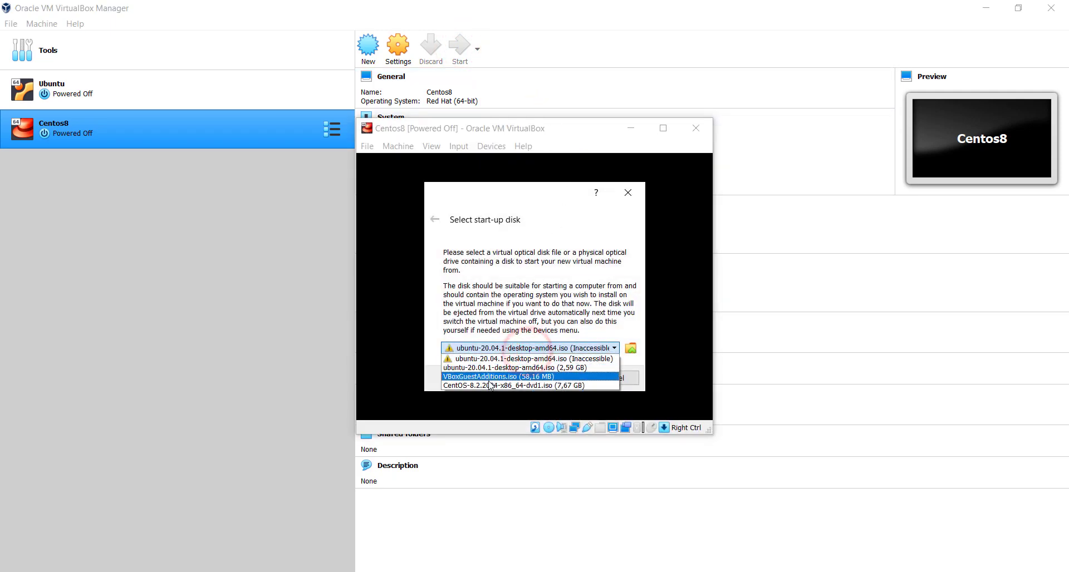
click(490, 385)
click(543, 378)
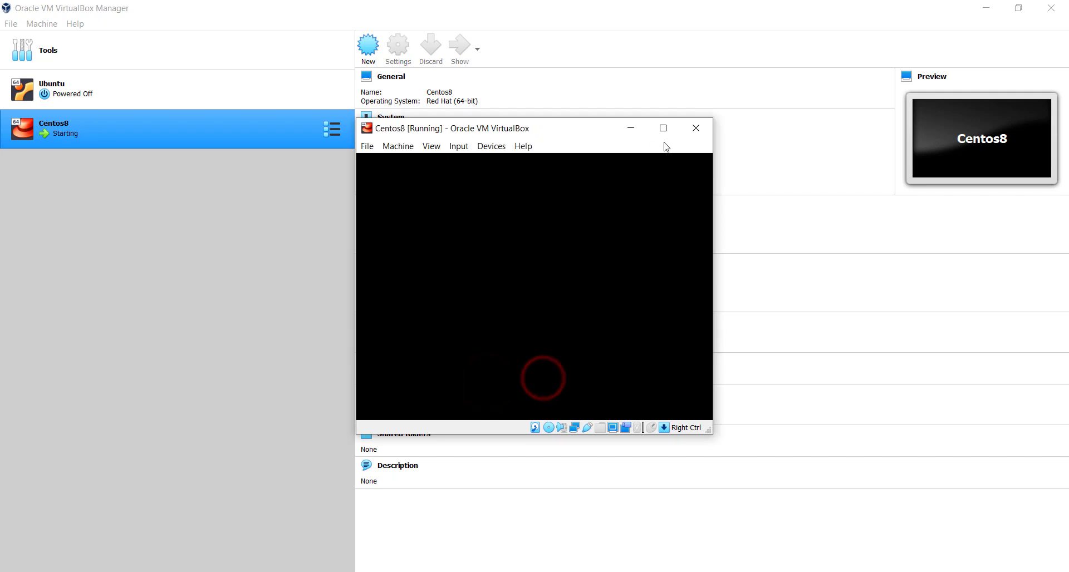
click(664, 132)
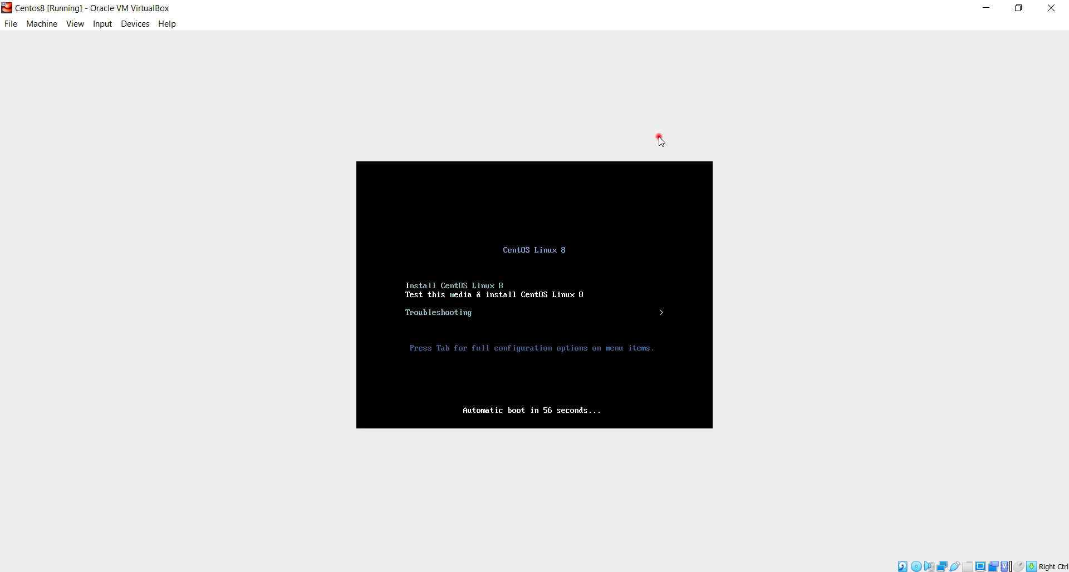
Select Install CentOS Linux 8 from the VM's boot menu and launch it.
click(658, 137)
click(627, 226)
key(Up)
key(Return)
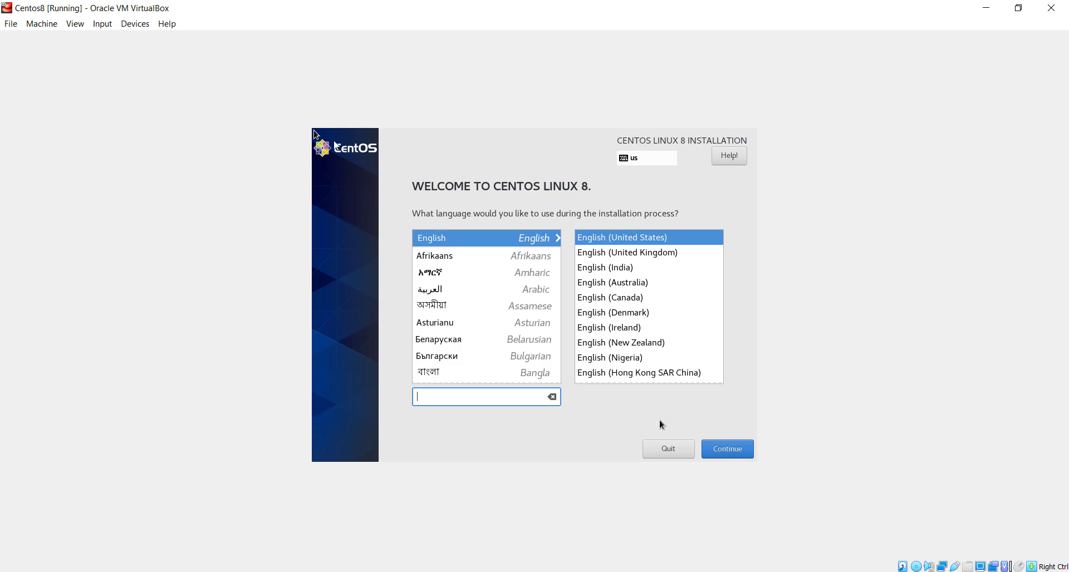
Keep English (United States), set the time zone to Asia/Jakarta, then go to Software Selection.
click(718, 450)
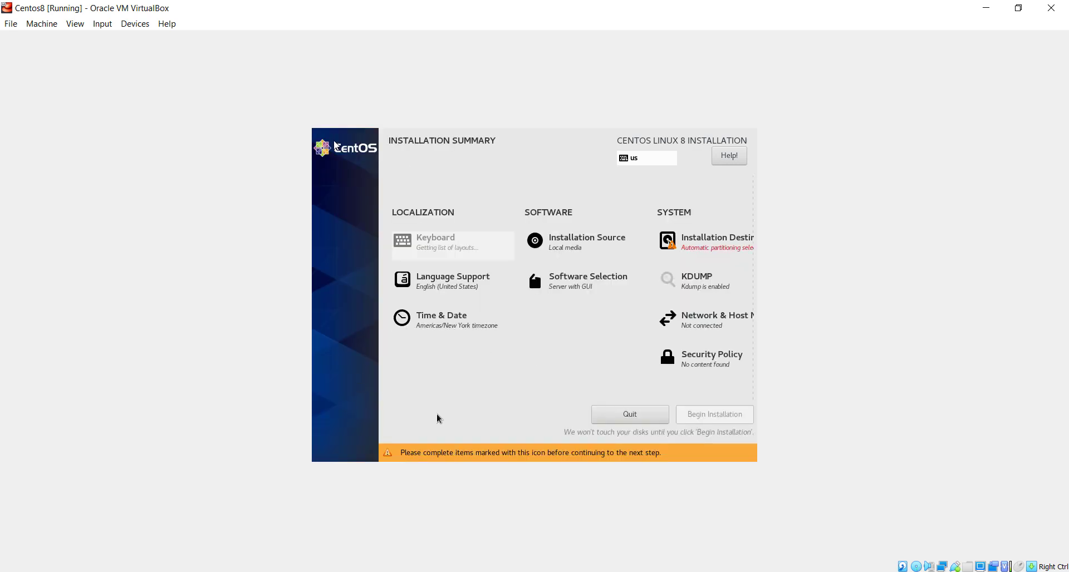
click(458, 329)
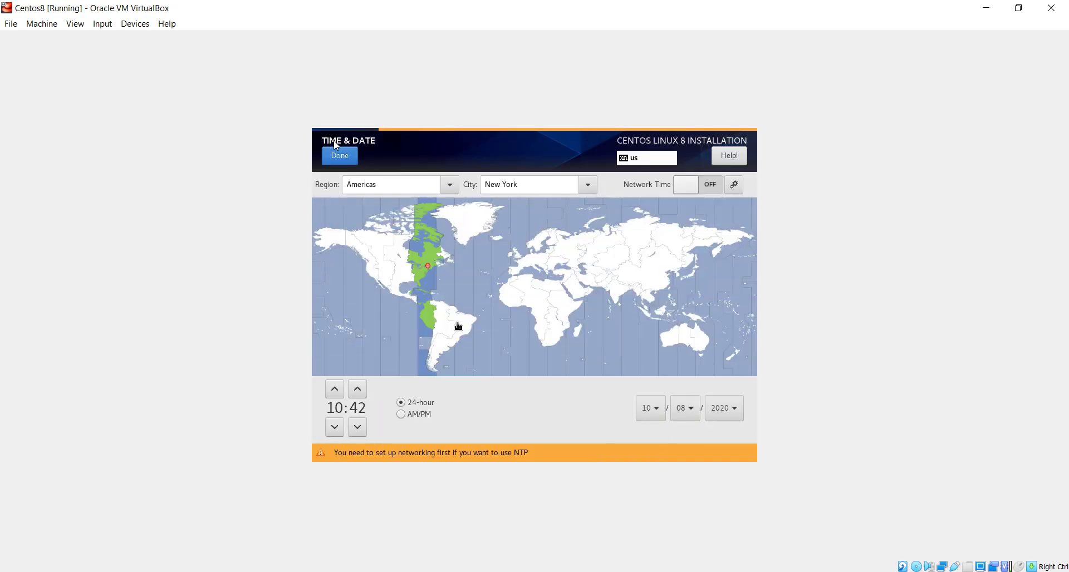
click(652, 322)
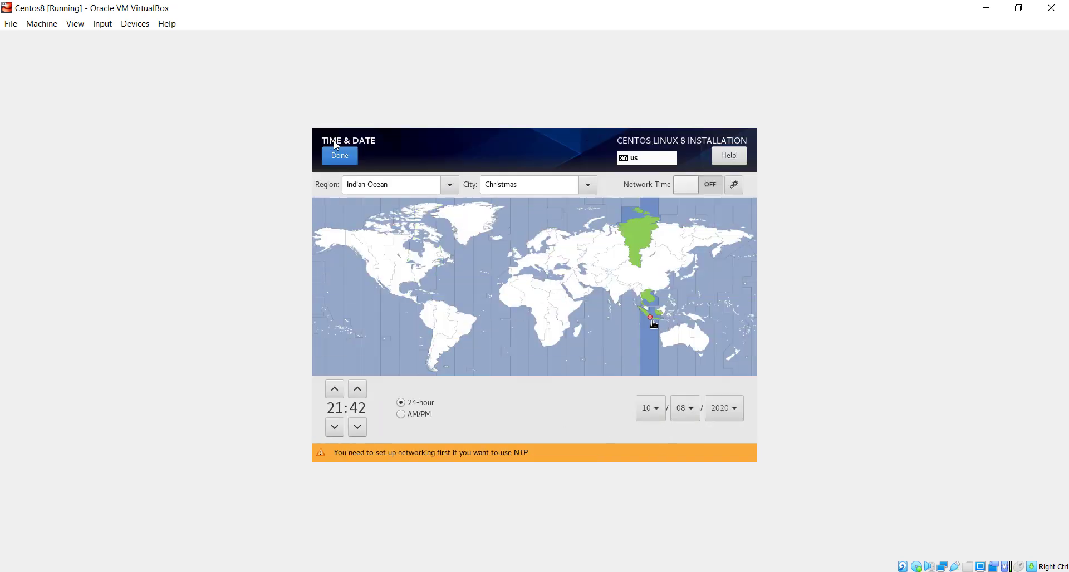
click(653, 322)
click(653, 327)
click(652, 327)
click(344, 159)
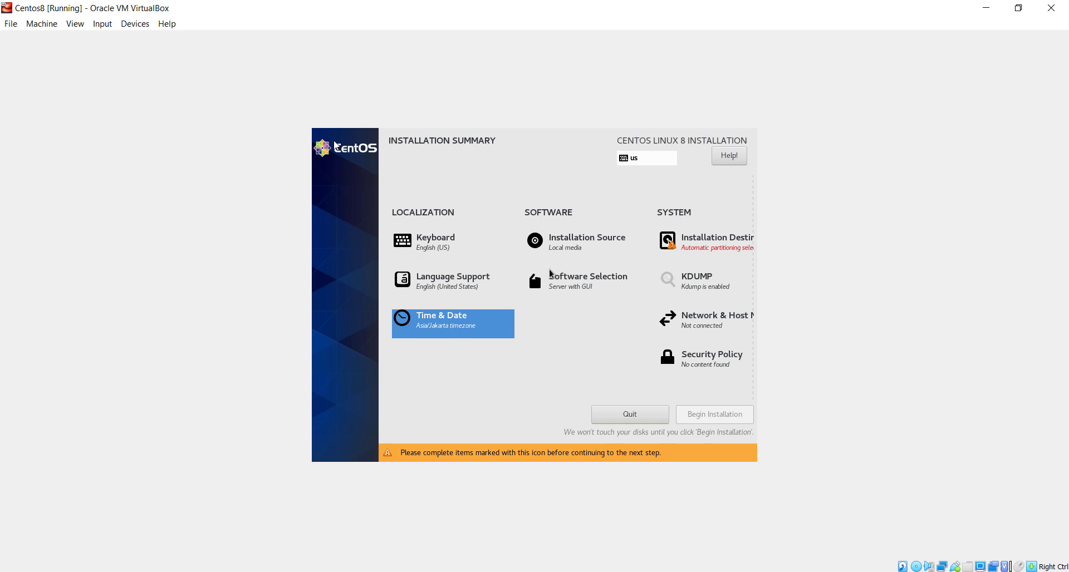
click(557, 282)
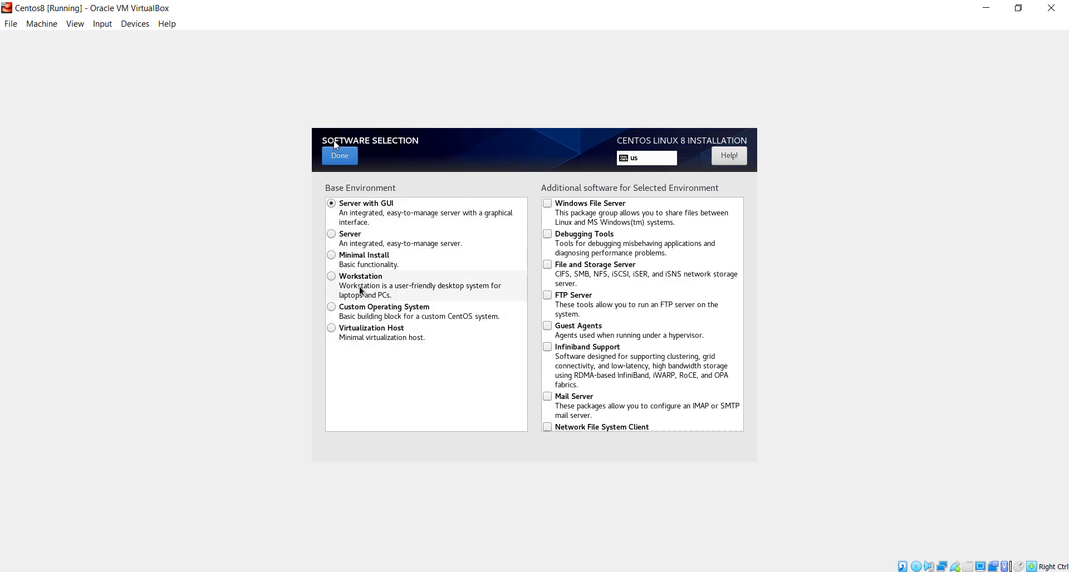
Select Workstation with GNOME Applications and System Tools, then go to Installation Destination.
click(359, 285)
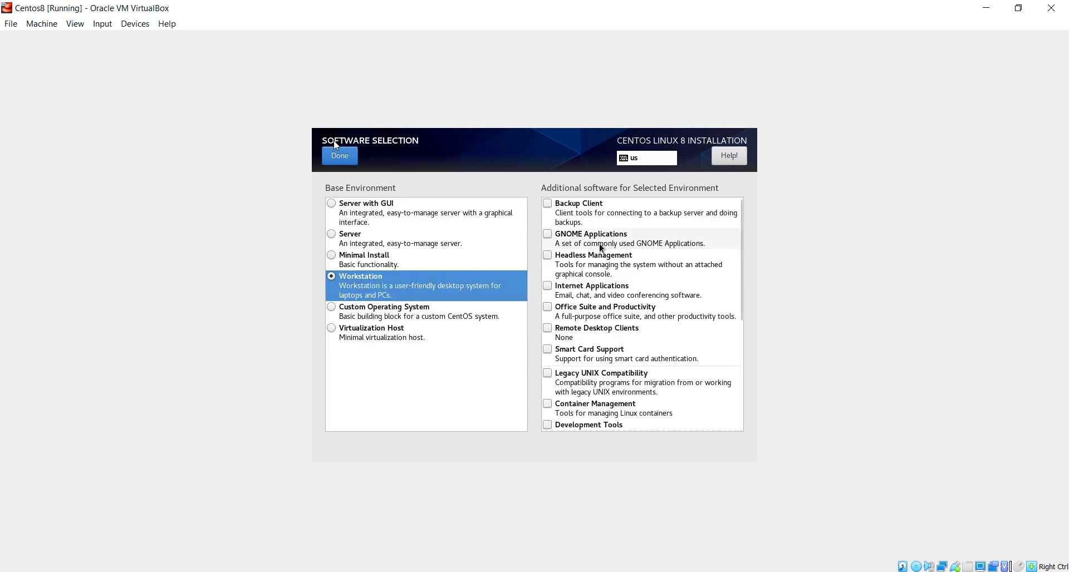
click(548, 235)
scroll(609, 298, down, 4)
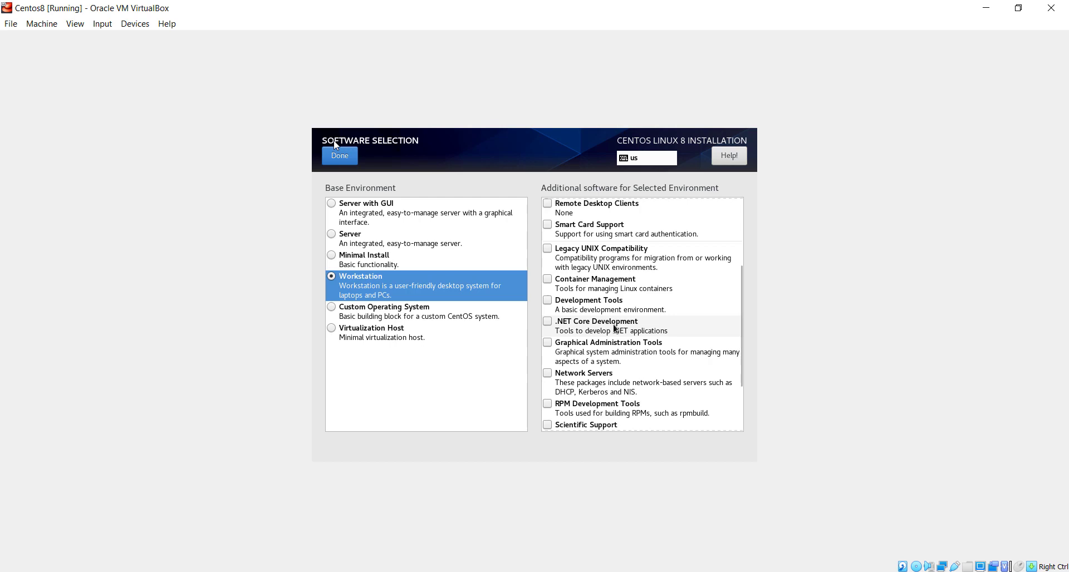
scroll(615, 329, down, 2)
scroll(615, 329, down, 1)
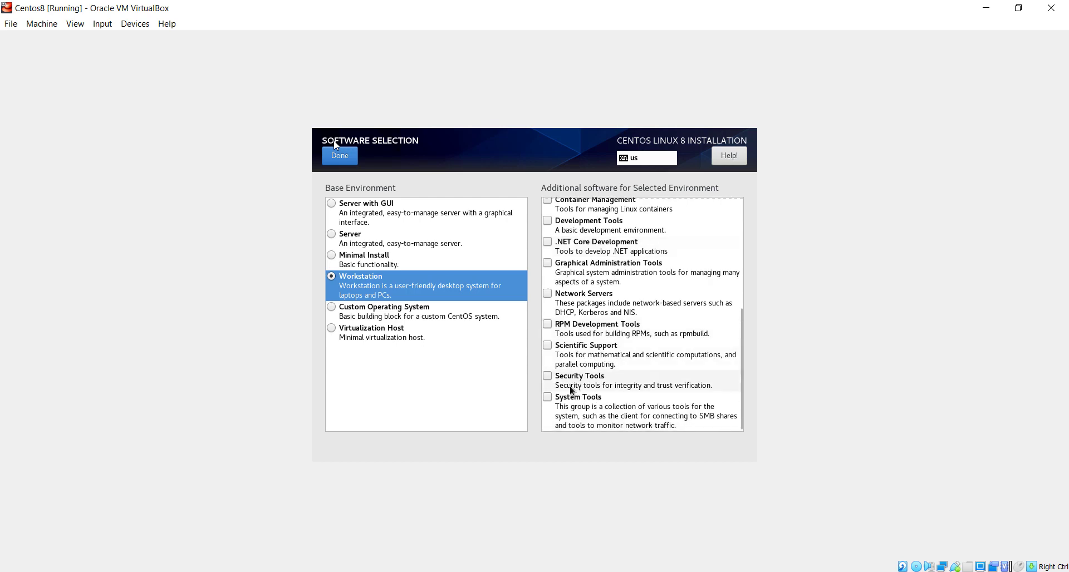
click(548, 398)
scroll(548, 403, up, 7)
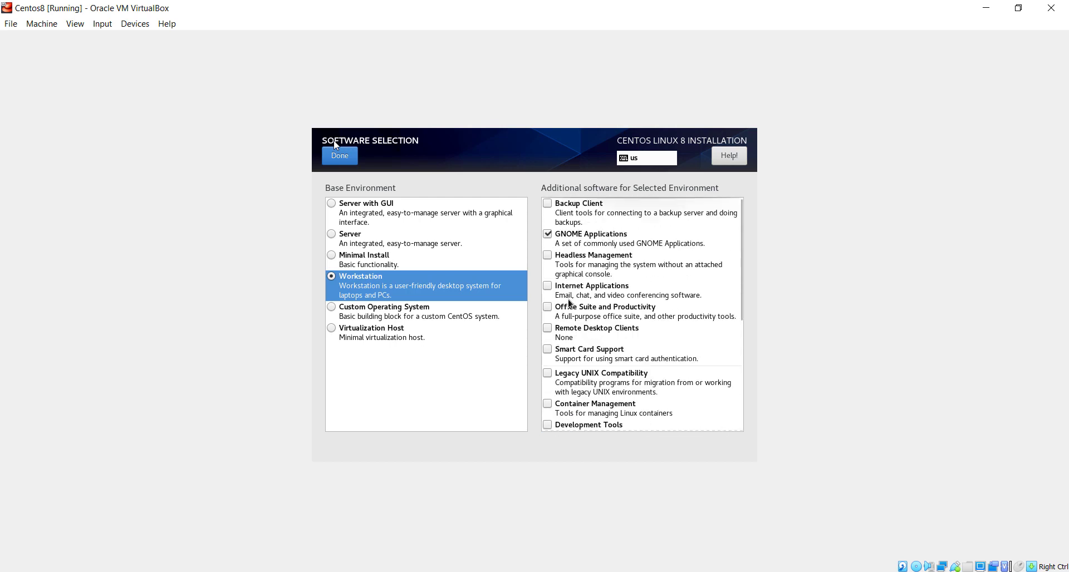
click(351, 158)
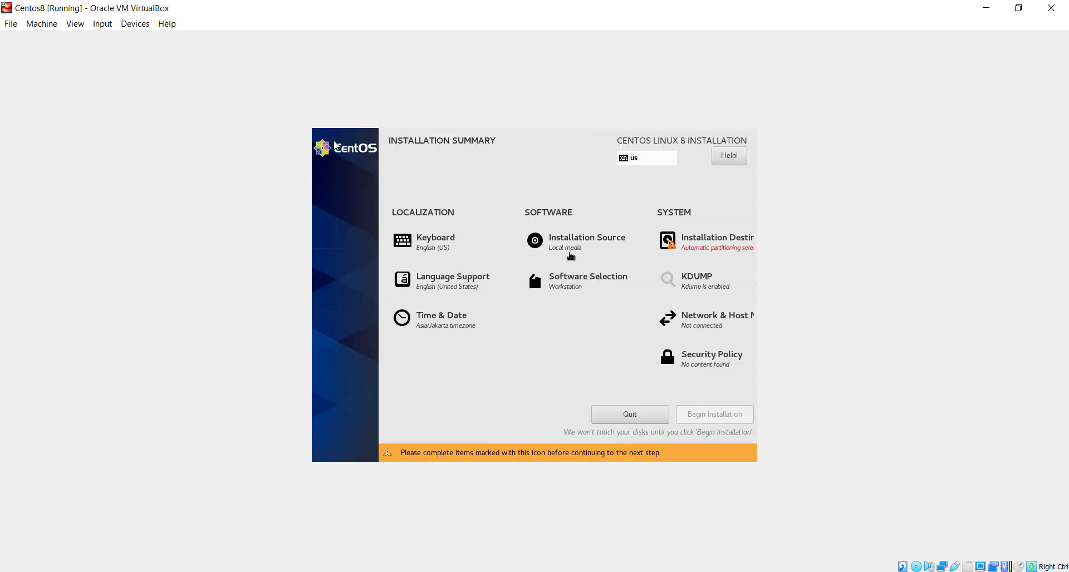
click(694, 249)
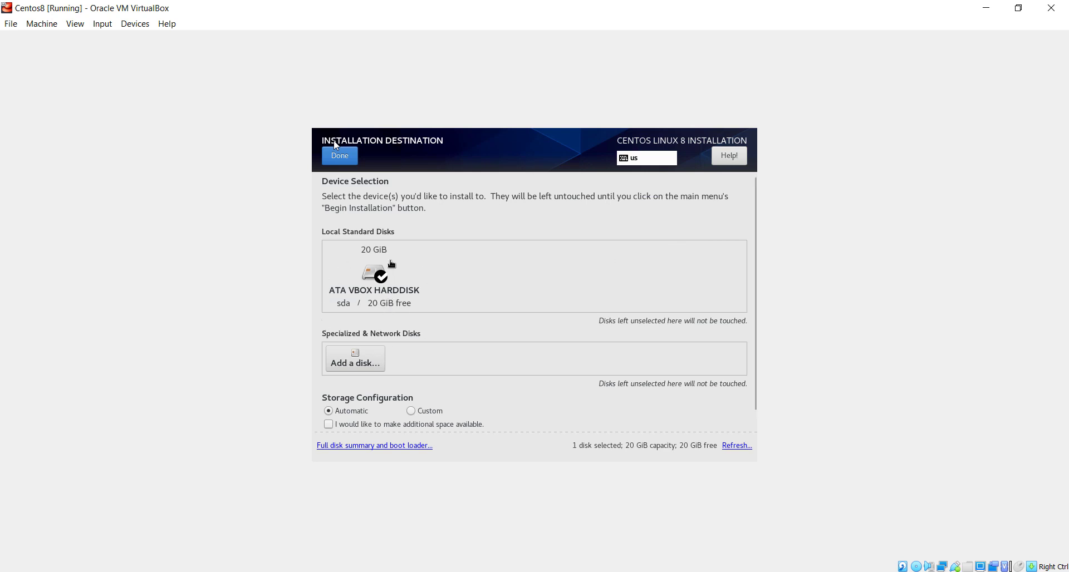
Switch to custom storage configuration using the Standard Partition scheme.
click(412, 412)
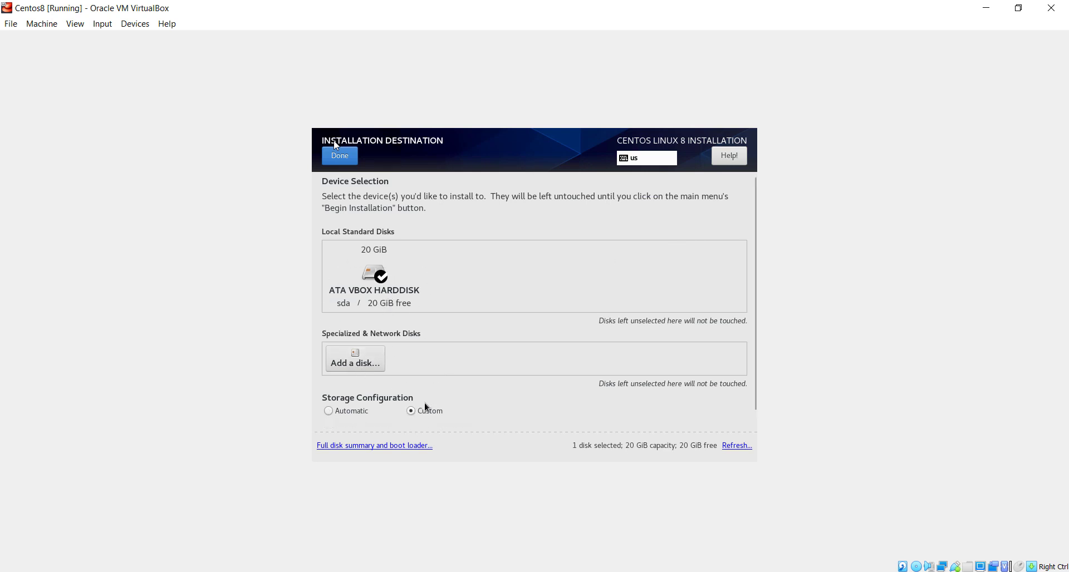
click(339, 154)
click(411, 276)
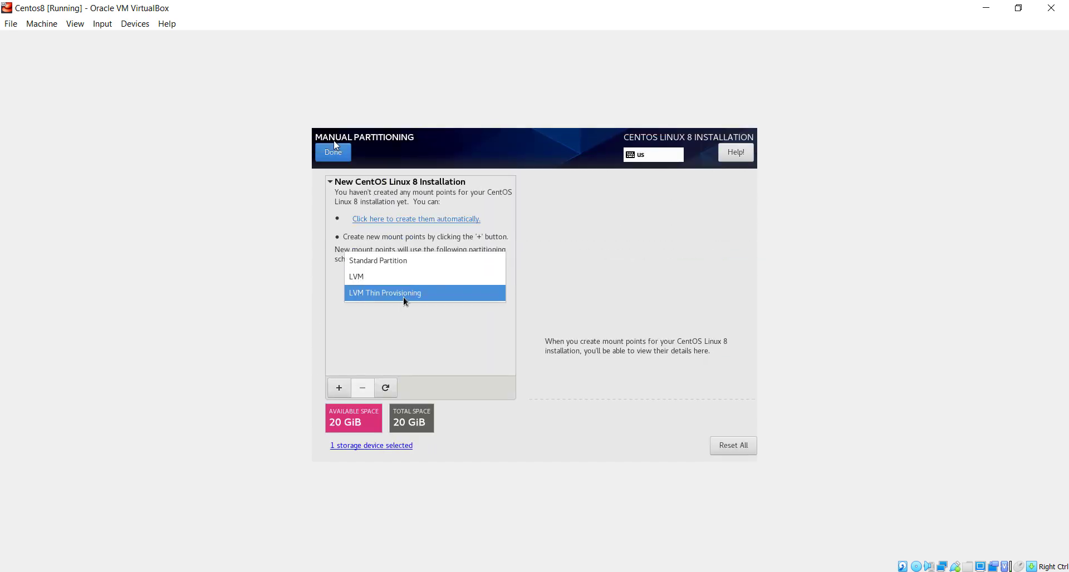
click(383, 261)
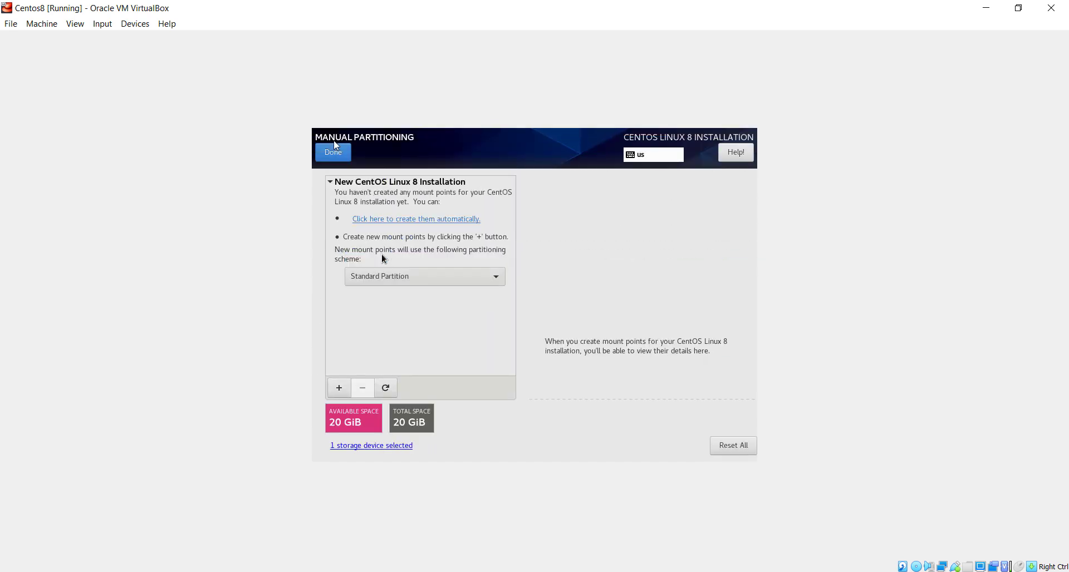
Add a 1GB /boot partition and a 2GB swap partition.
click(338, 393)
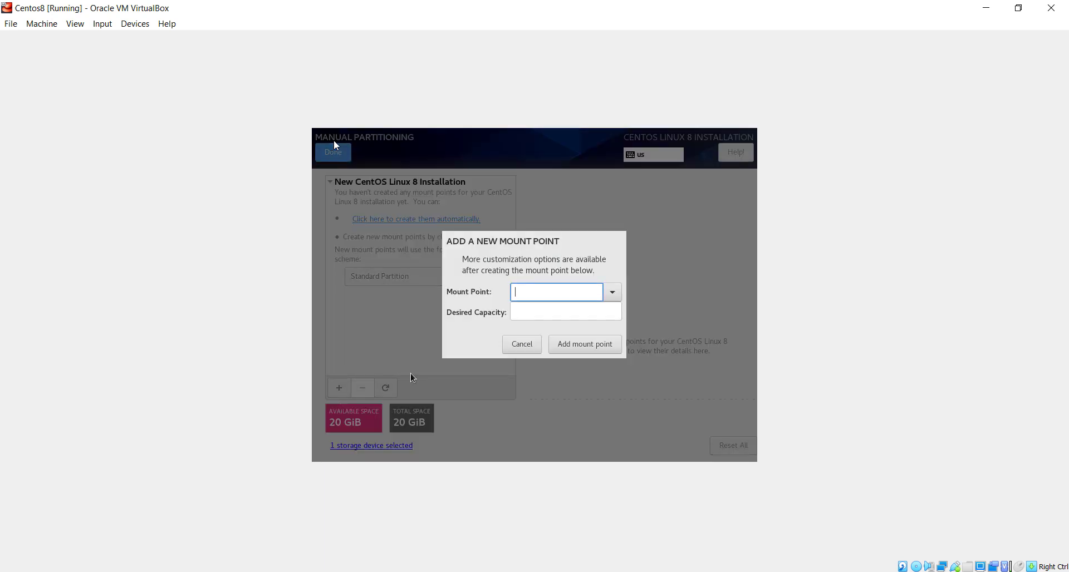
click(606, 297)
click(553, 326)
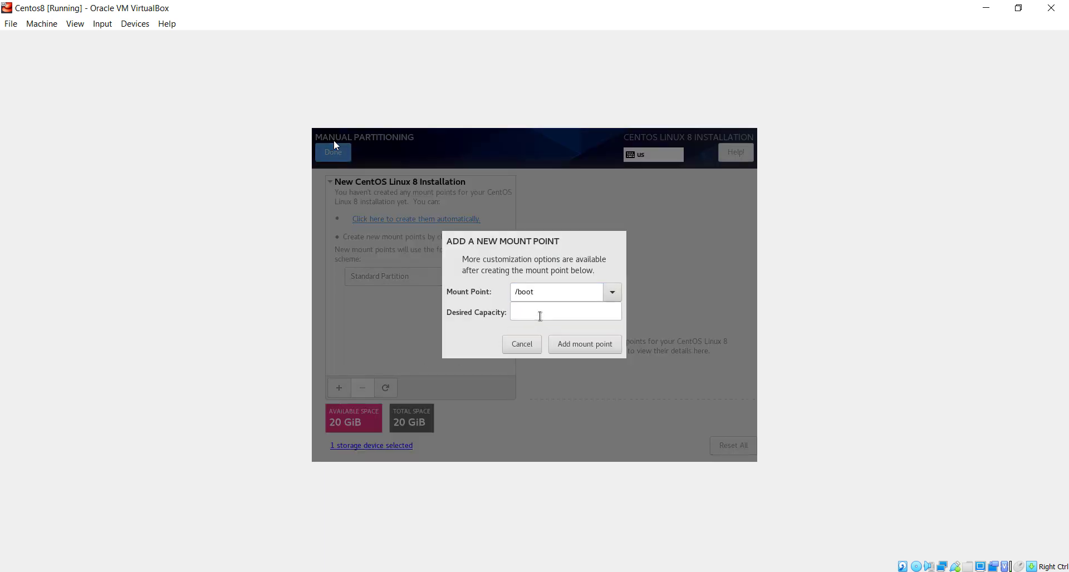
click(540, 313)
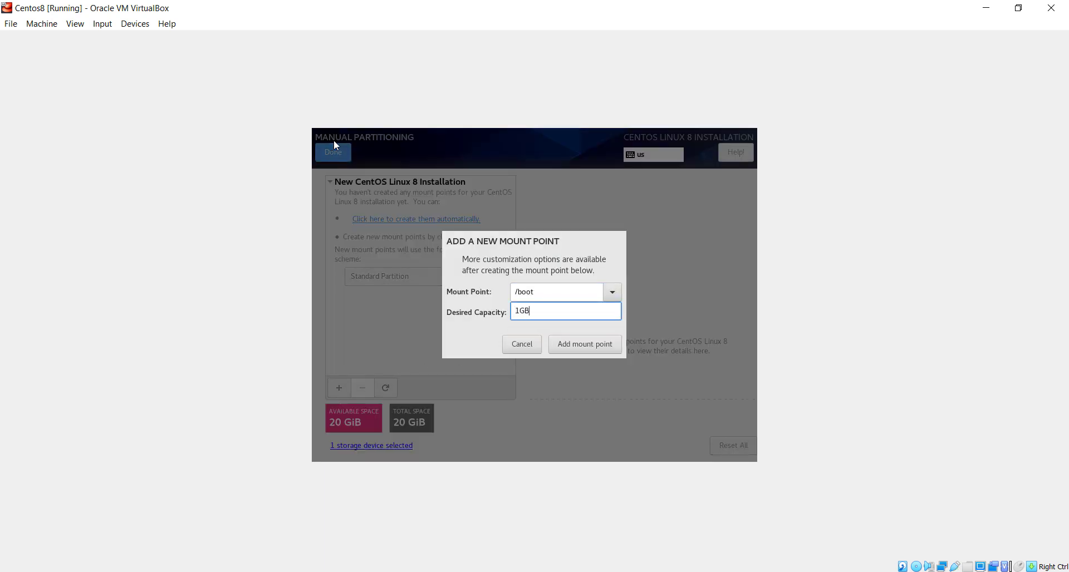
click(571, 344)
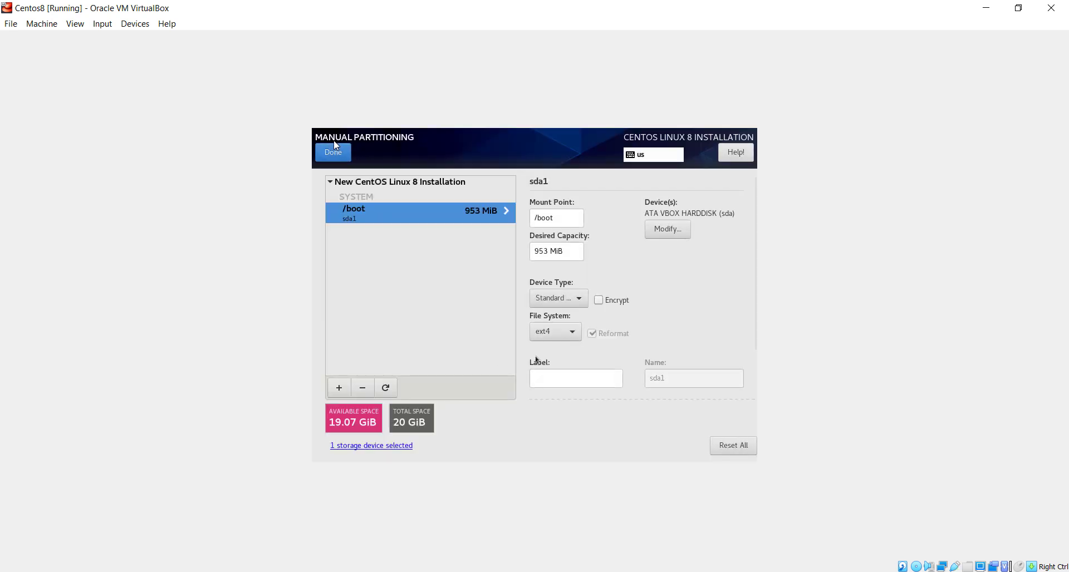
click(340, 392)
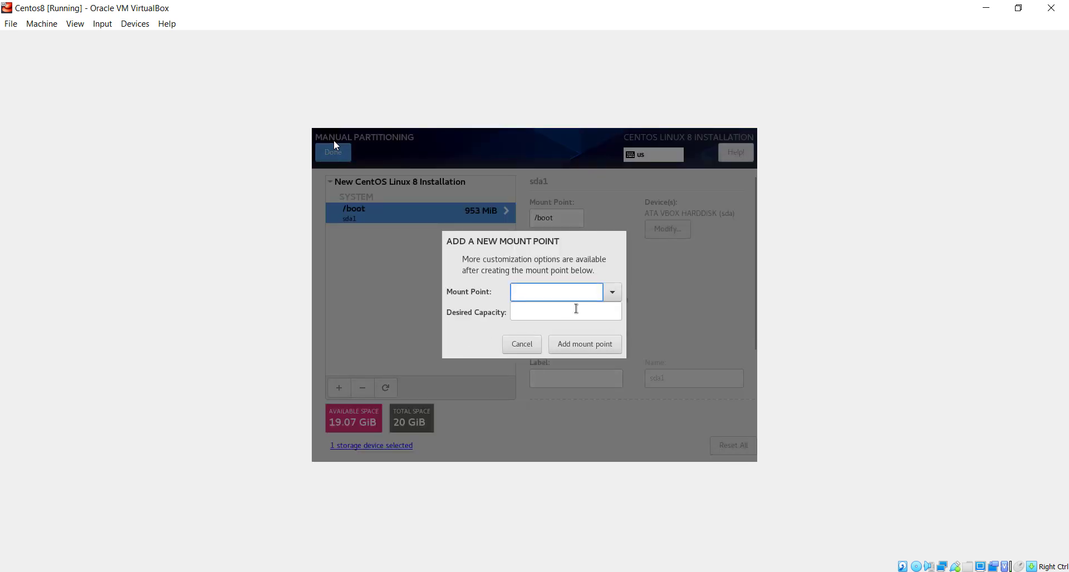
click(611, 292)
click(540, 360)
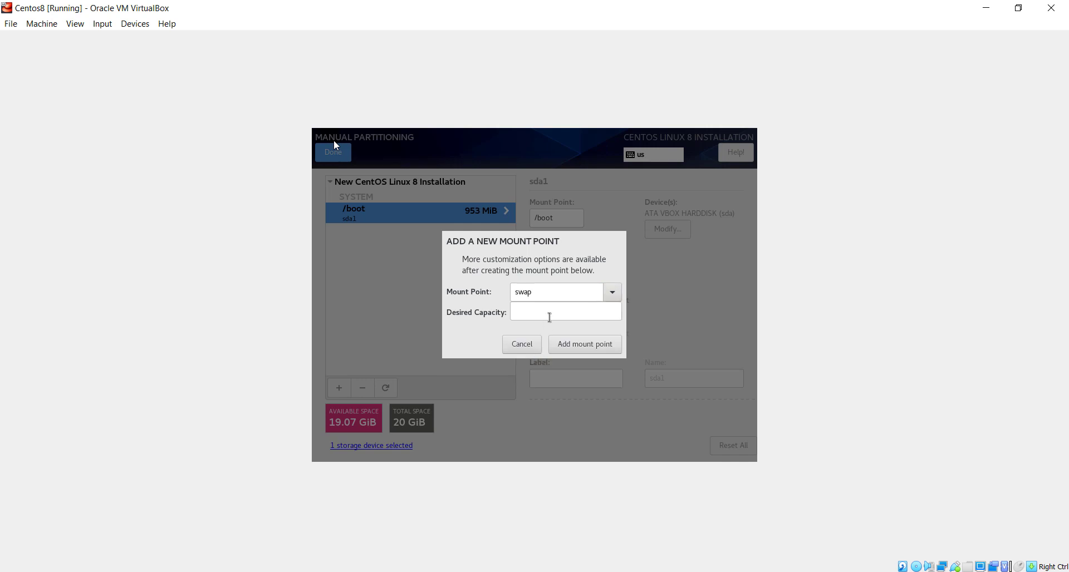
click(550, 317)
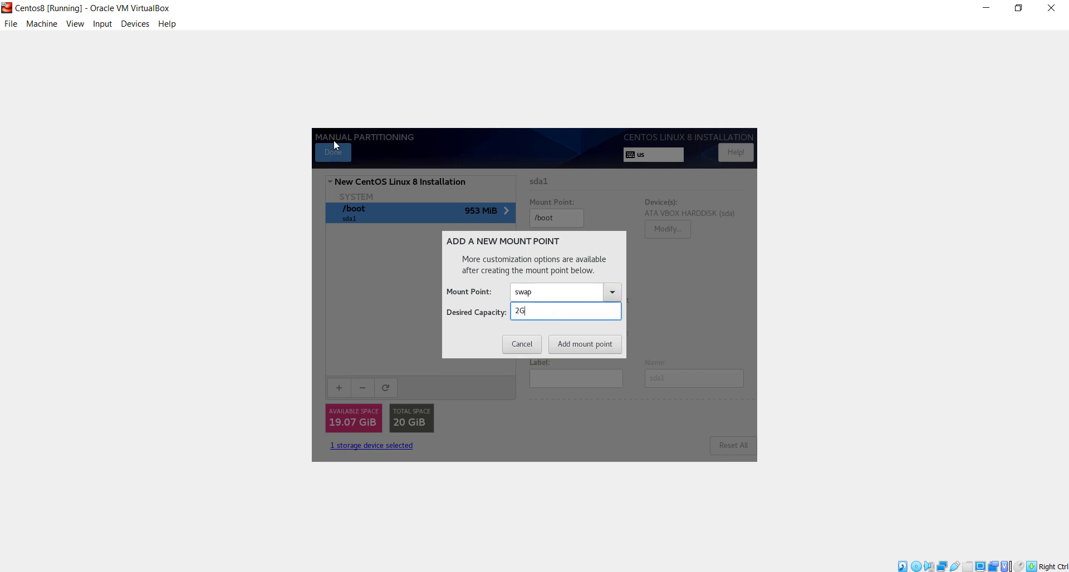
text(2GB)
click(554, 348)
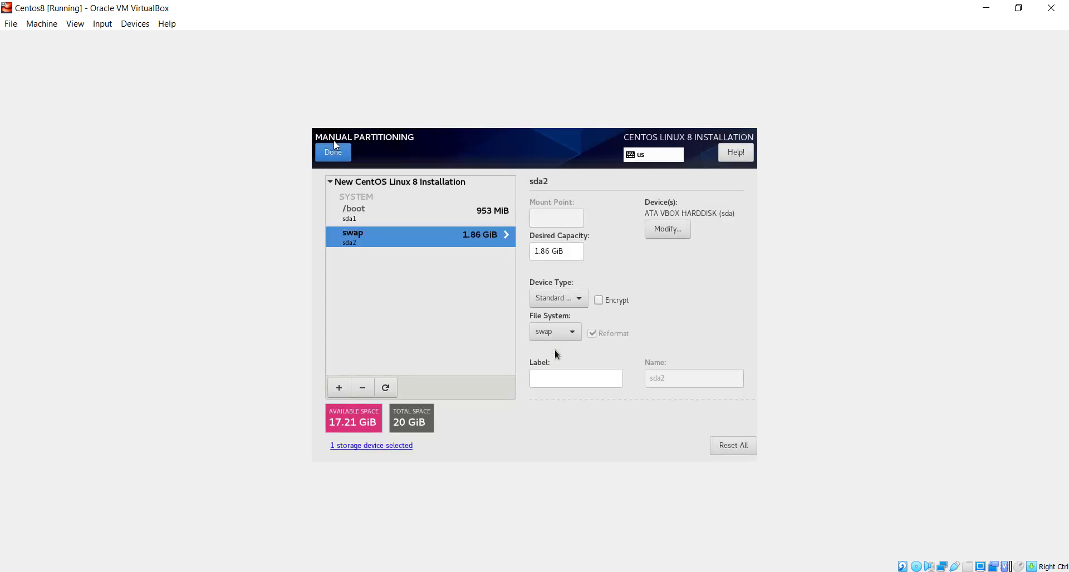
Add the / root partition from the remaining space, formatted as ext4.
click(341, 388)
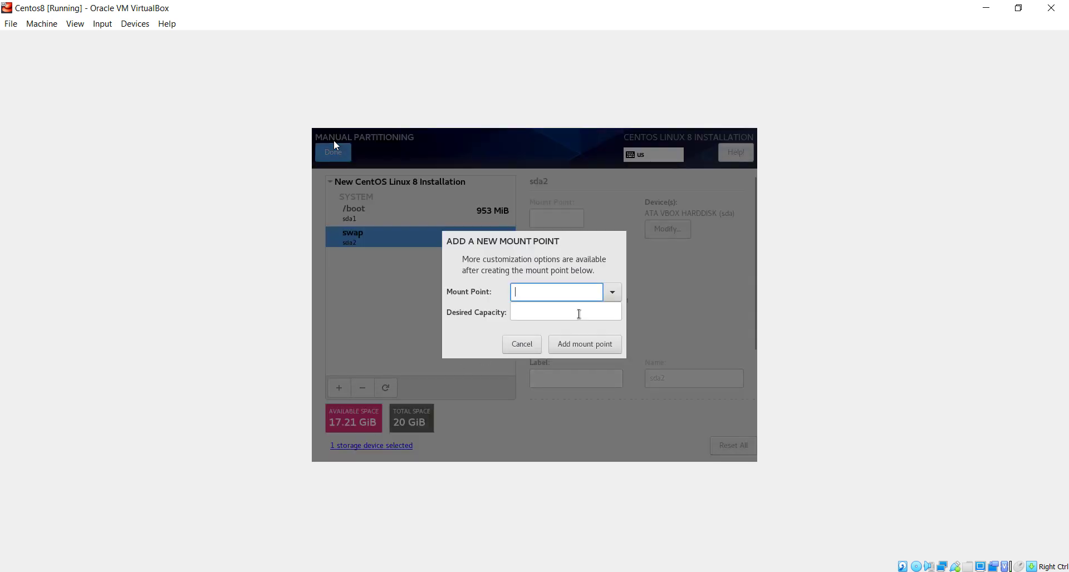
click(611, 293)
click(587, 314)
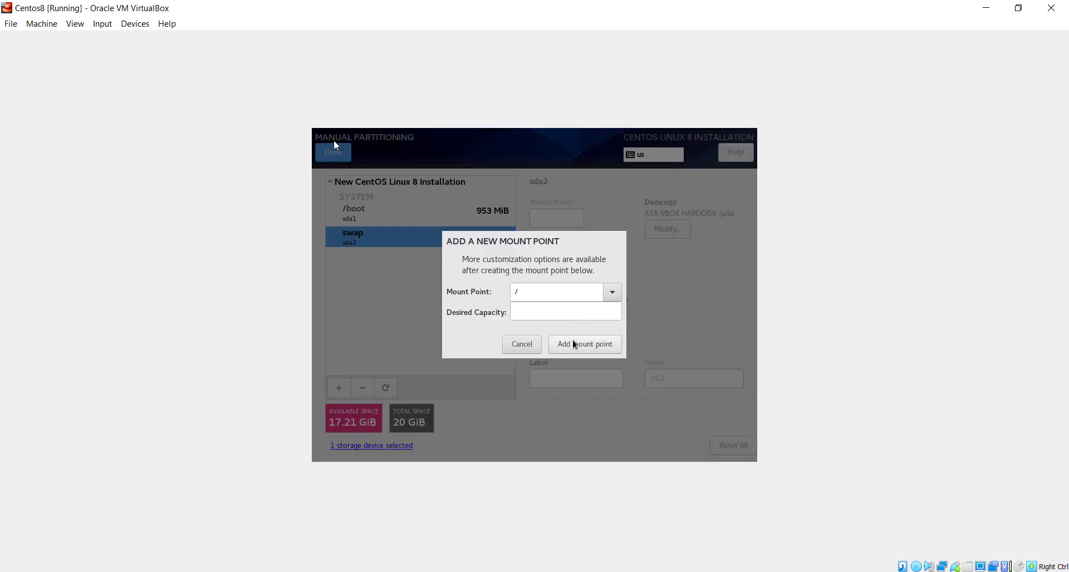
click(574, 344)
click(574, 343)
click(568, 334)
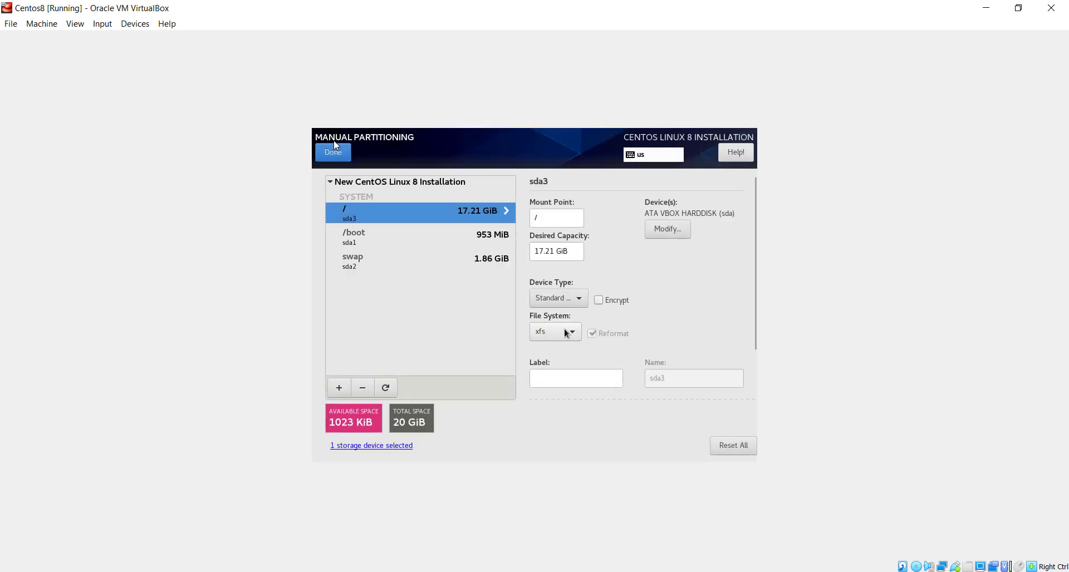
click(568, 334)
click(552, 287)
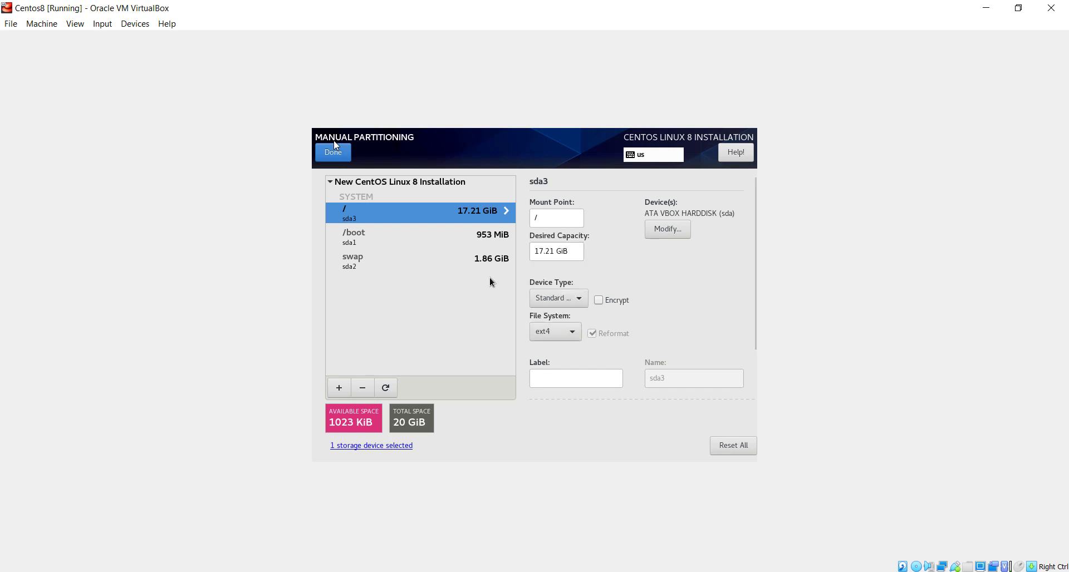
Review the /boot, swap and root partition details, then open the Summary of Changes.
click(351, 237)
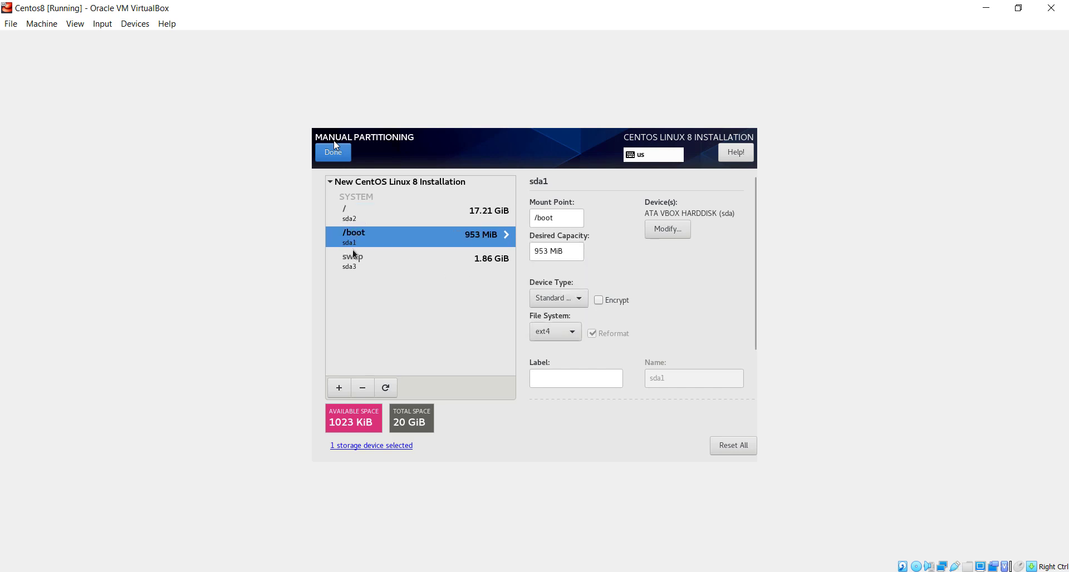
click(354, 256)
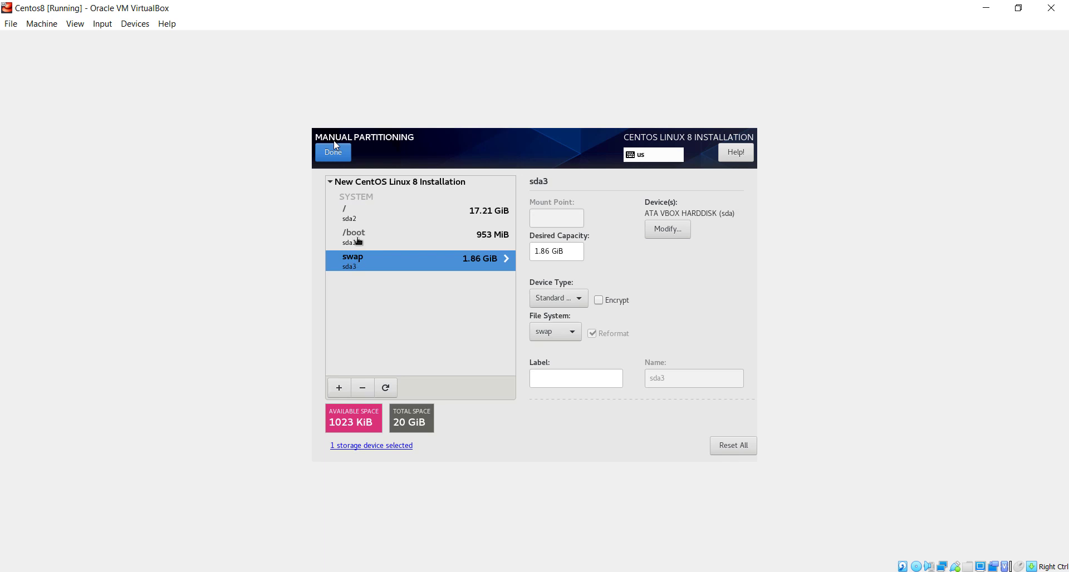
click(360, 238)
click(363, 220)
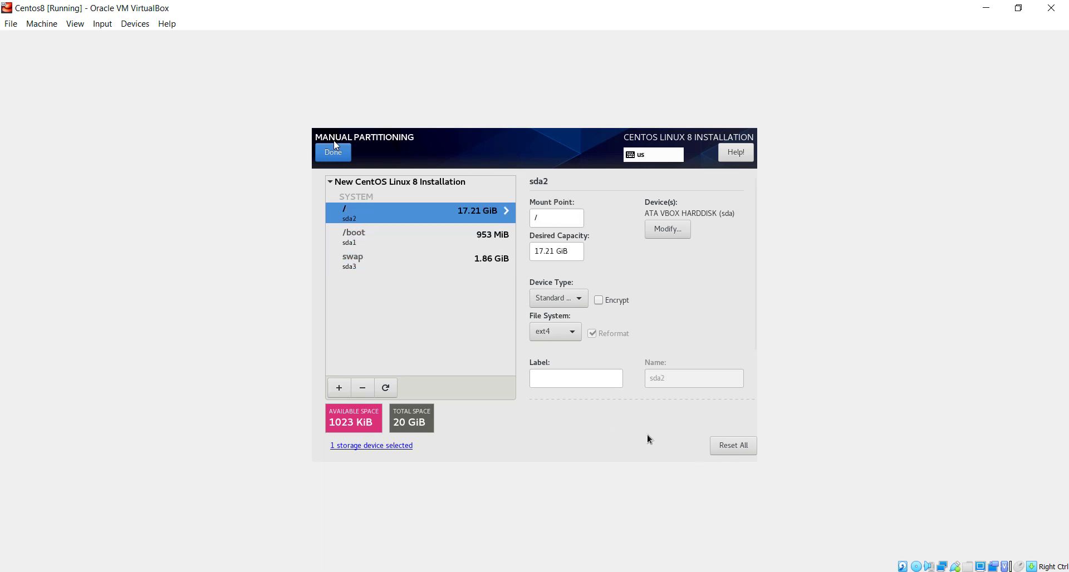
click(334, 152)
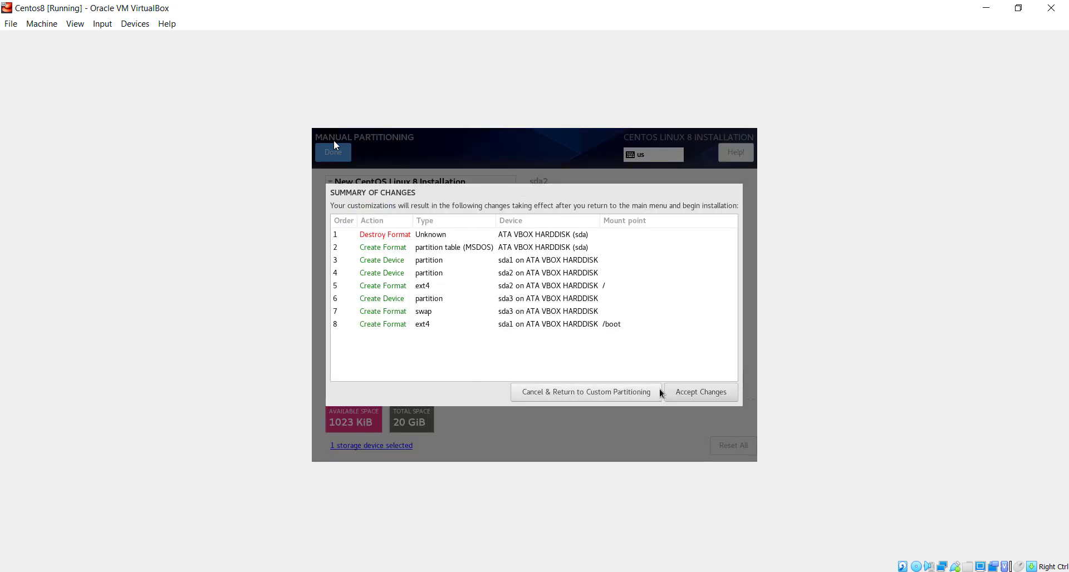
Accept the partition changes, begin installing, and enter and confirm the root password.
click(677, 393)
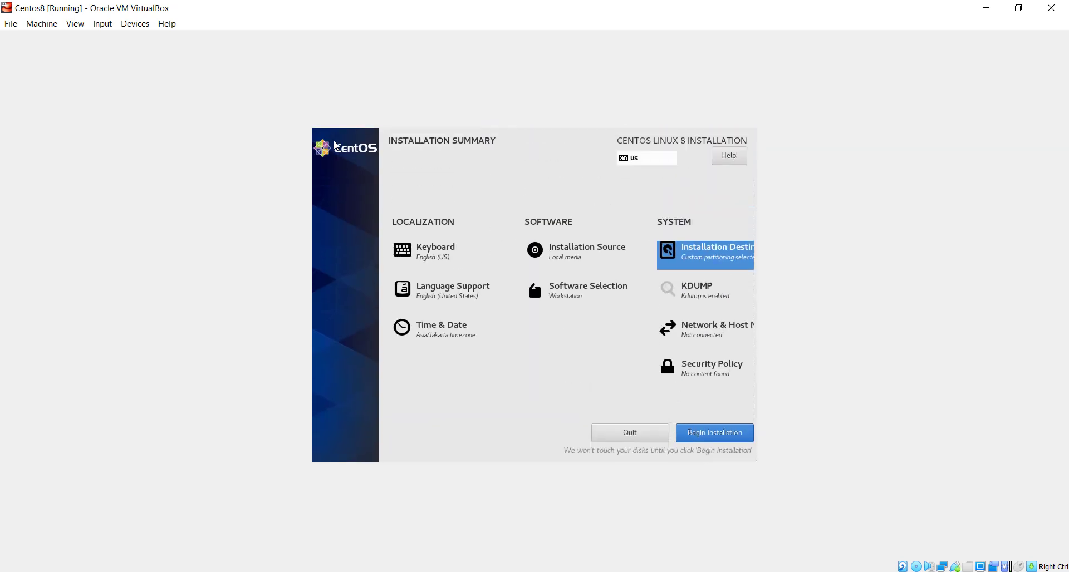
click(706, 430)
click(569, 262)
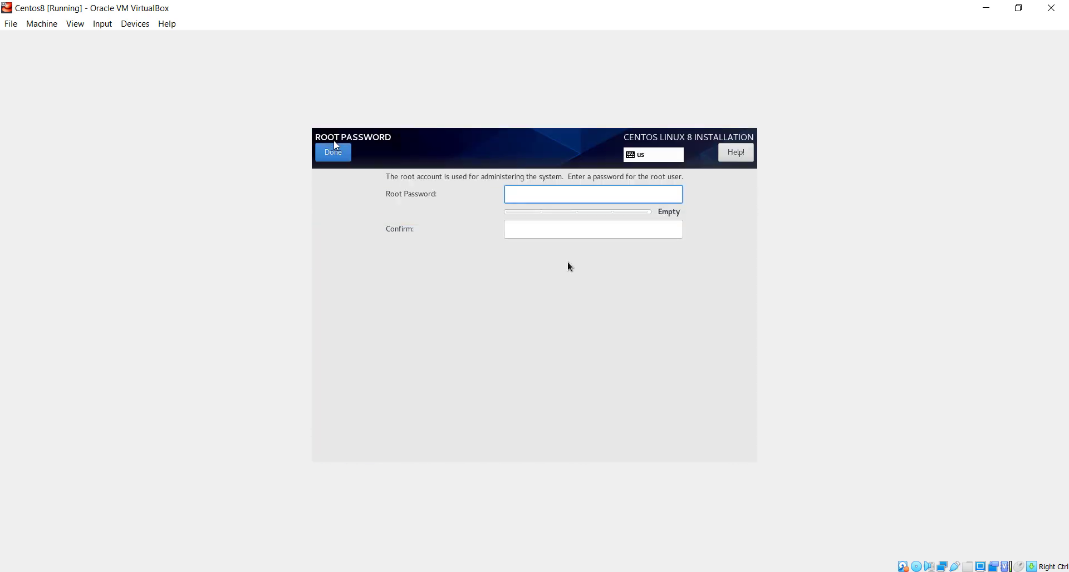
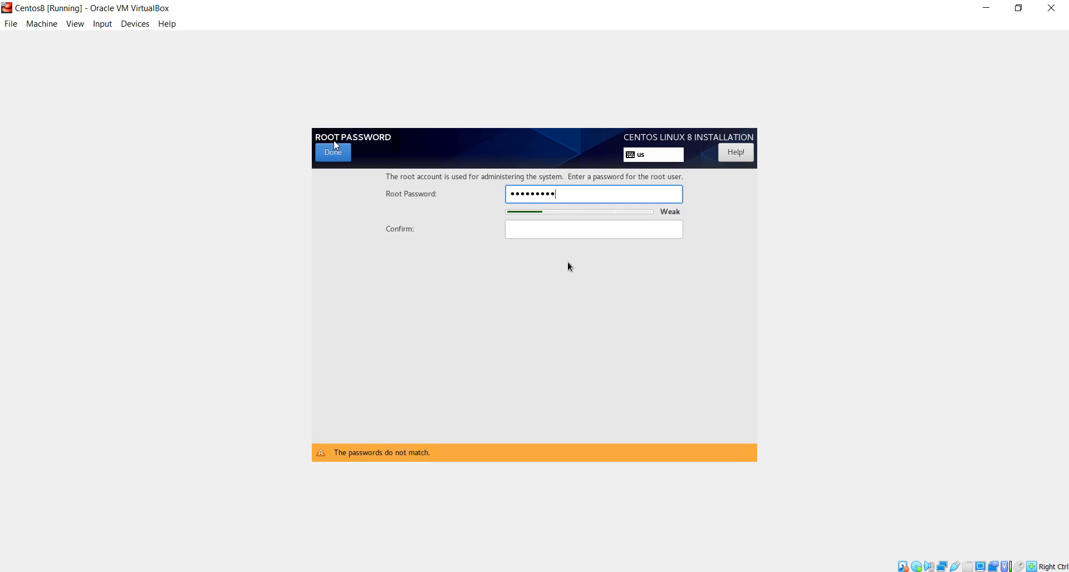
key(Tab)
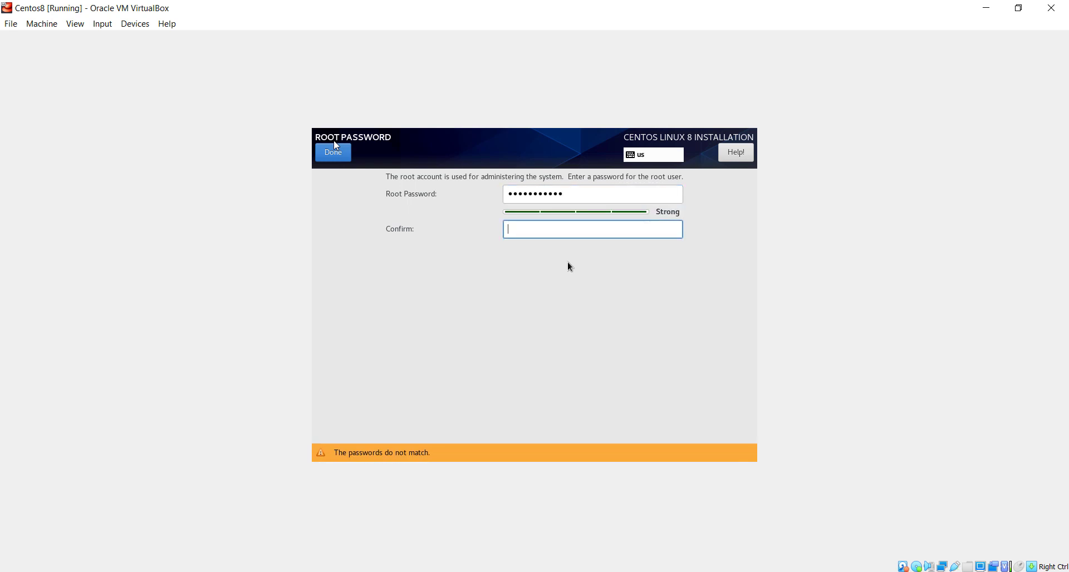
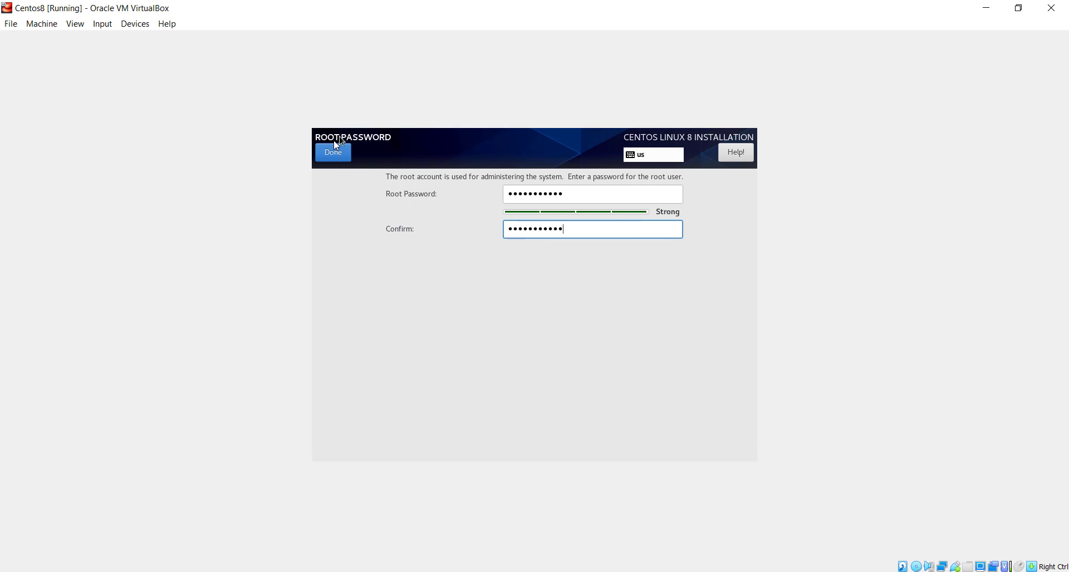
click(338, 153)
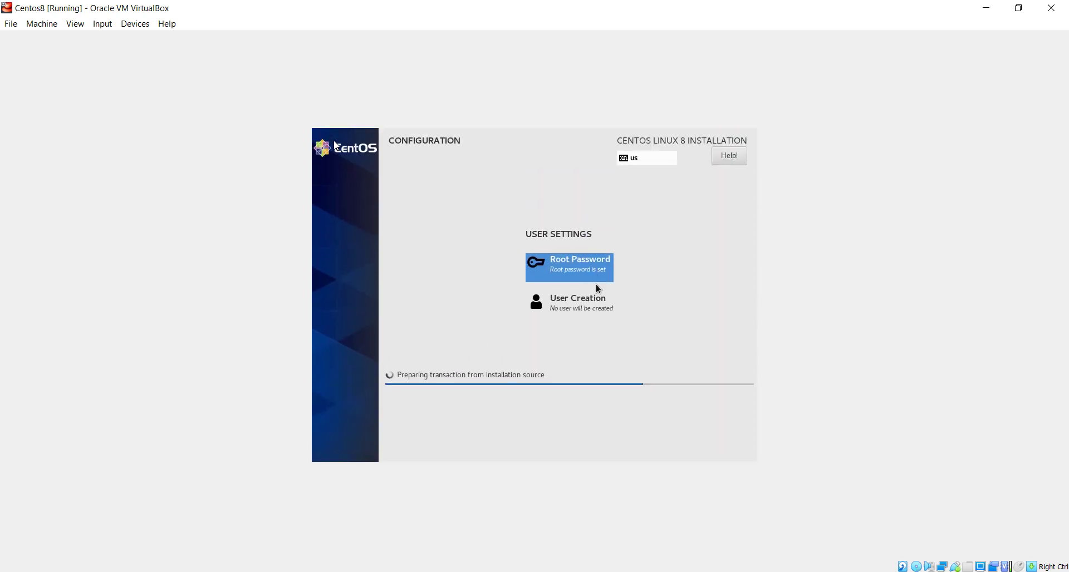
Enter the new user's full name and user name and make them an administrator.
click(590, 307)
text(Yoga)
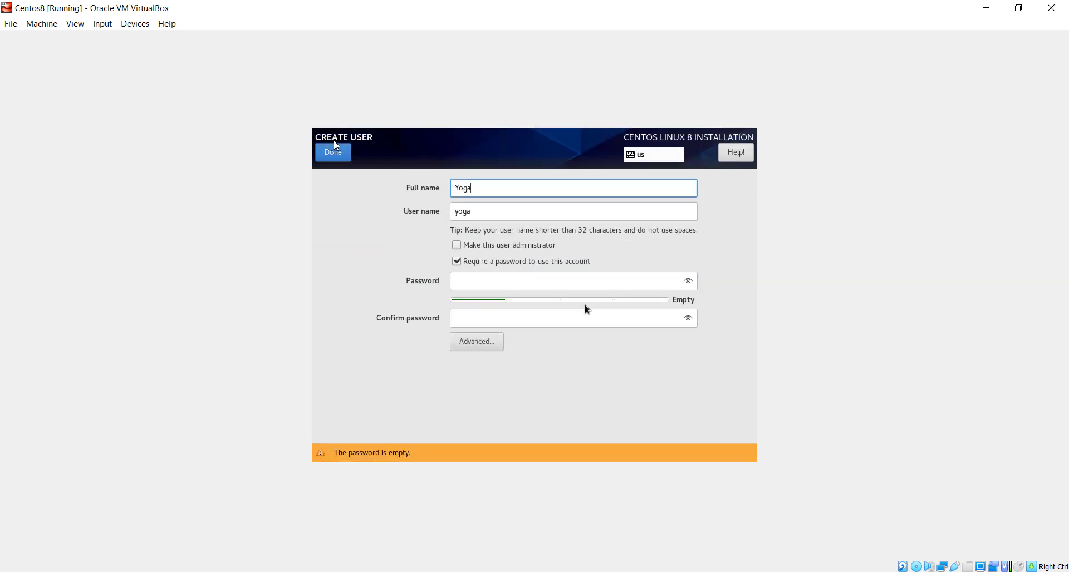
text( Prihastomo)
key(Tab)
text(yoga)
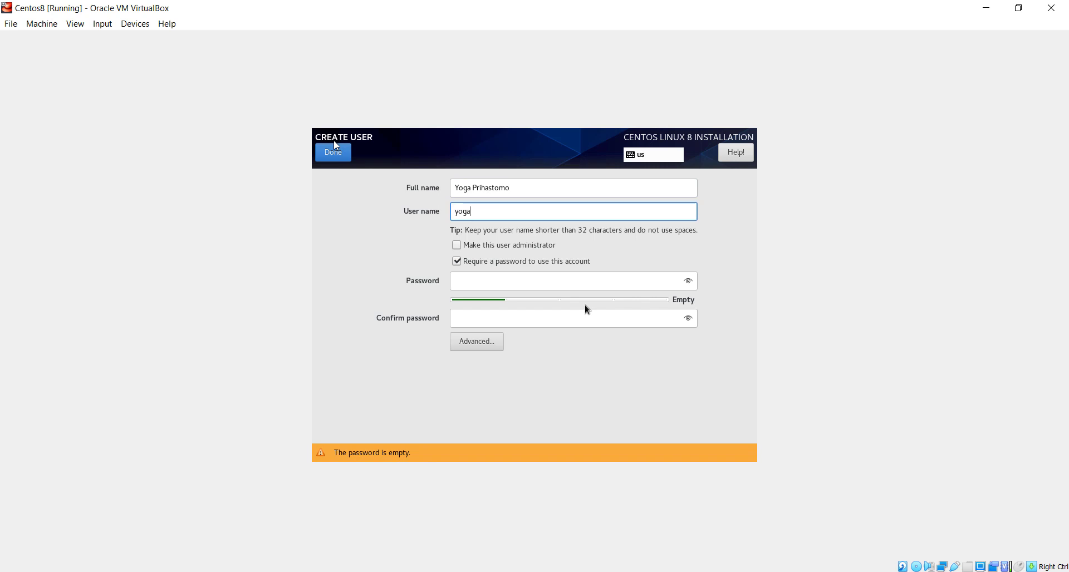
click(463, 248)
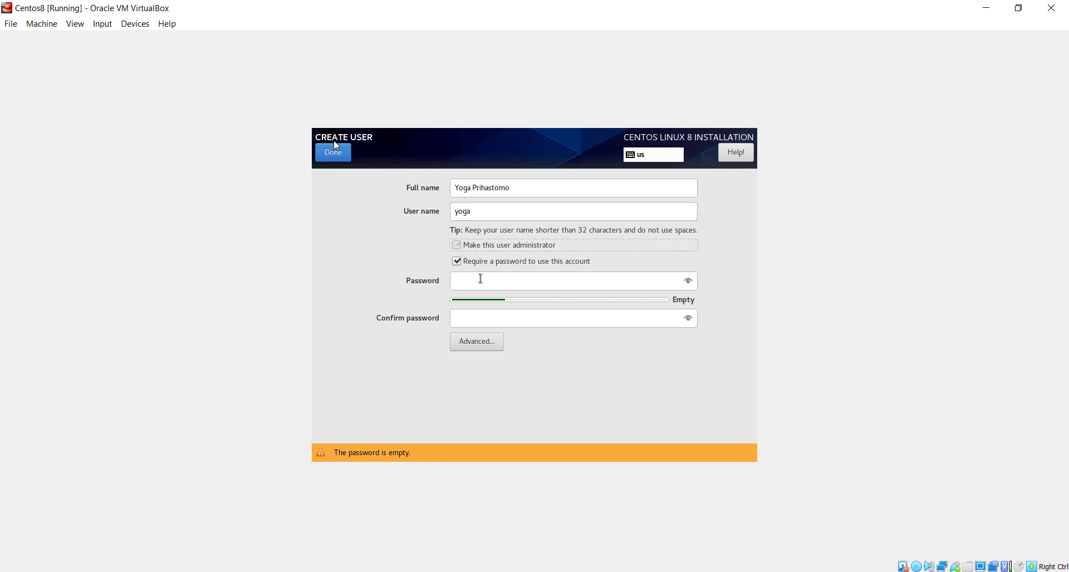
Type the user's password and begin entering its confirmation.
click(496, 281)
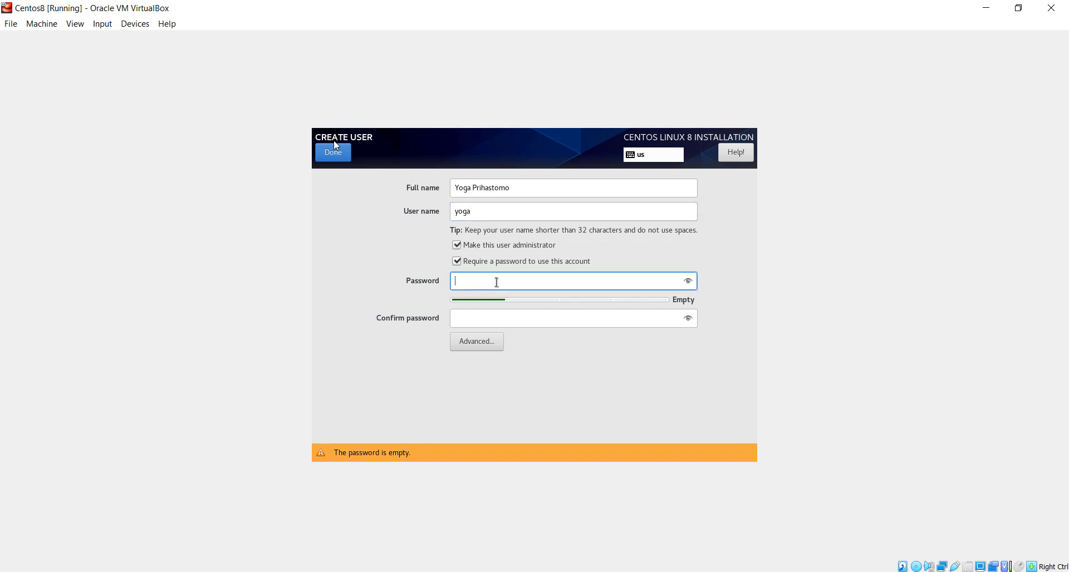
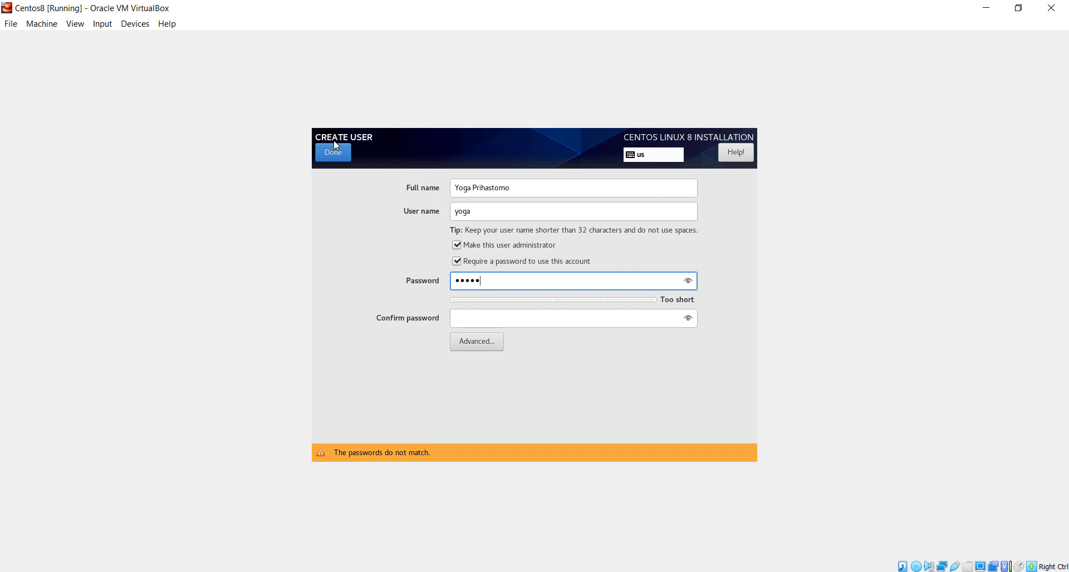
key(BackSpace)
key(BackSpace)
key(BackSpace)
key(BackSpace)
key(BackSpace)
key(Tab)
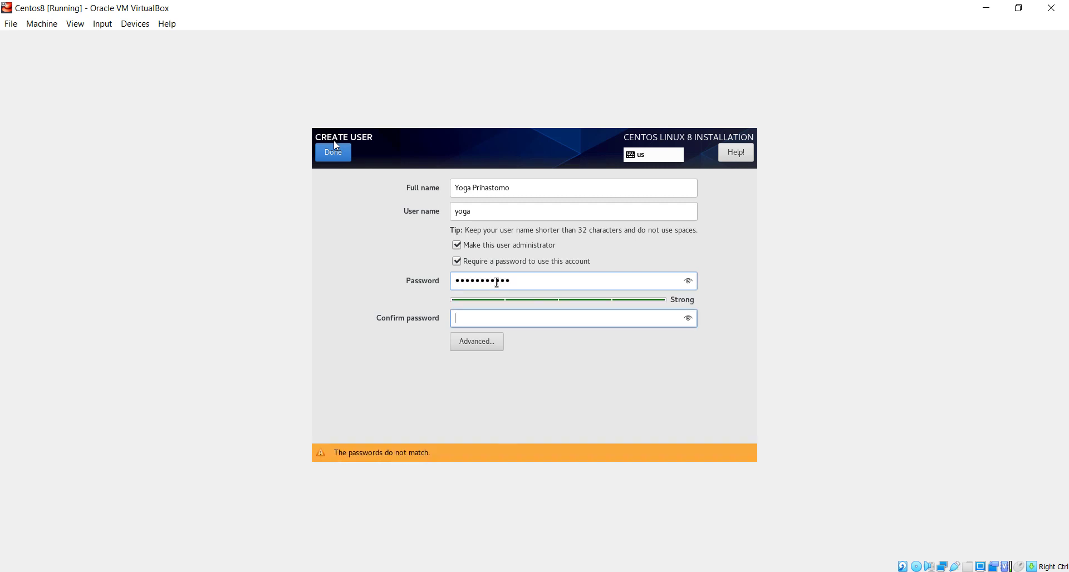
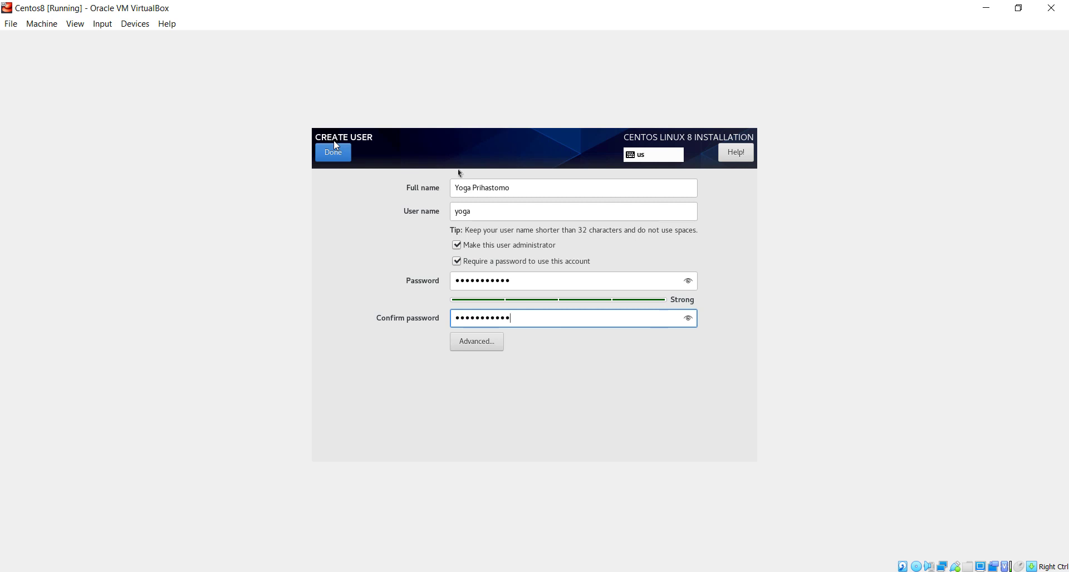
Confirm the new administrator account on the Create User screen with Done.
click(336, 152)
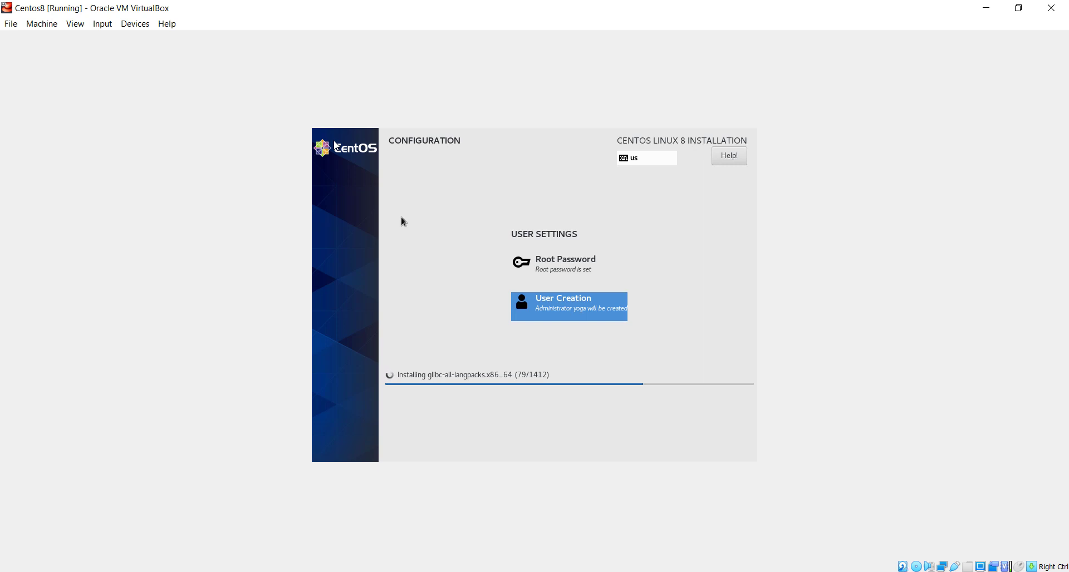
Shut down Centos8 with ACPI Shutdown and go to its Storage settings.
click(42, 24)
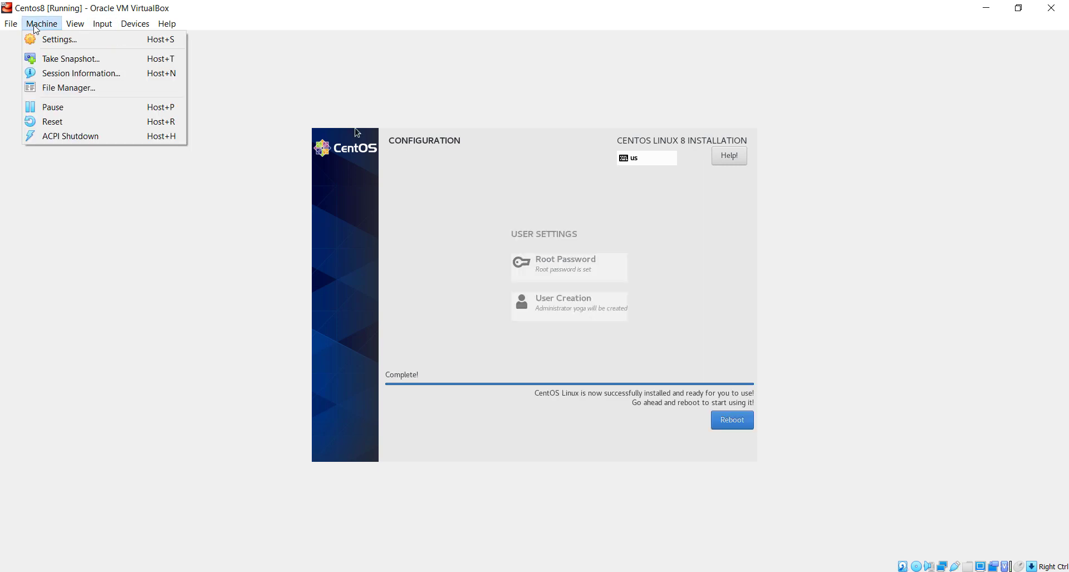
click(93, 136)
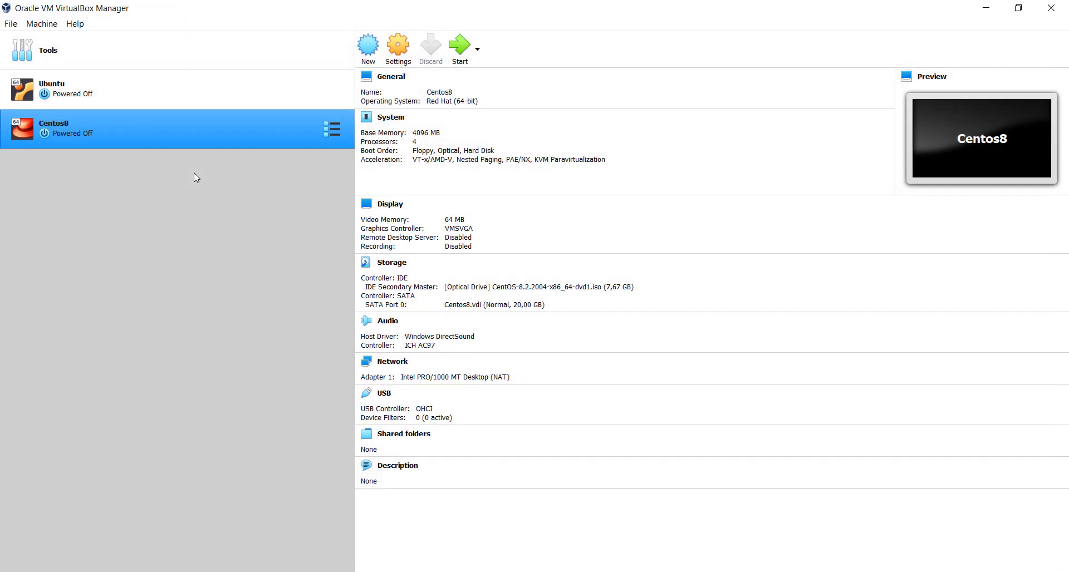
click(402, 45)
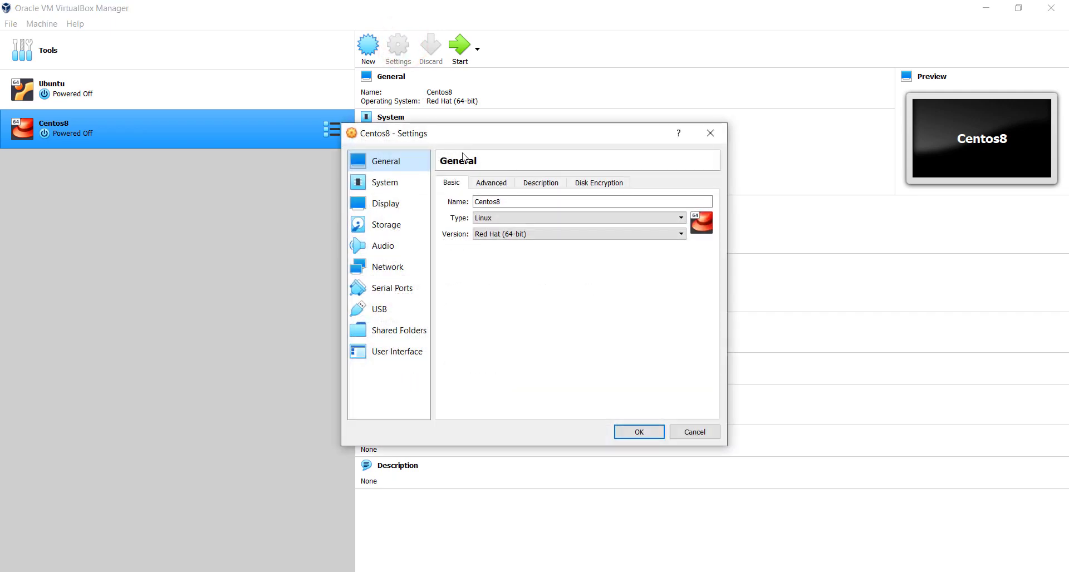
click(396, 222)
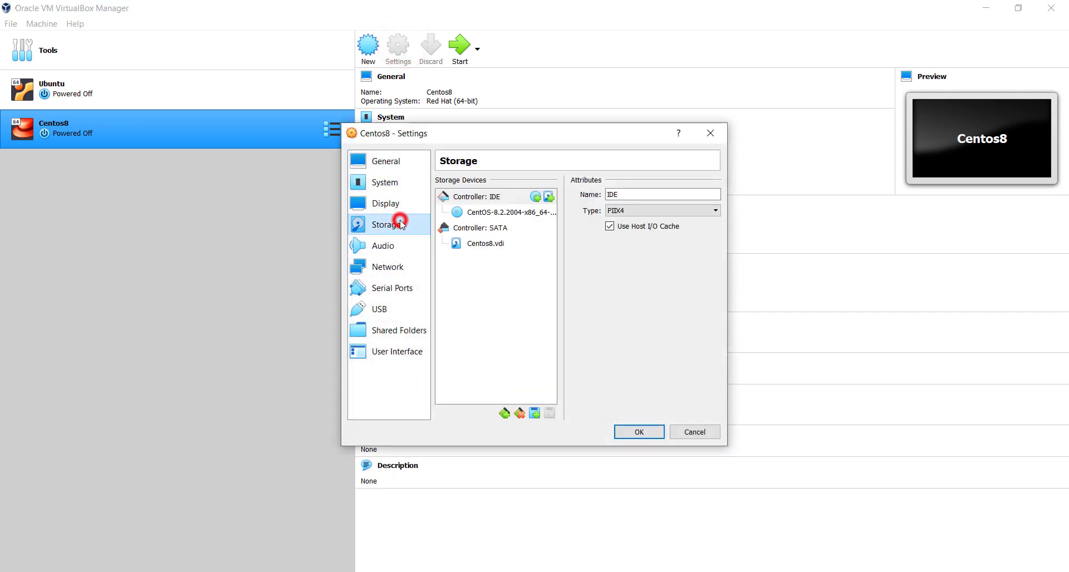
Remove the CentOS installation ISO from the optical drive, save, and start Centos8.
click(500, 214)
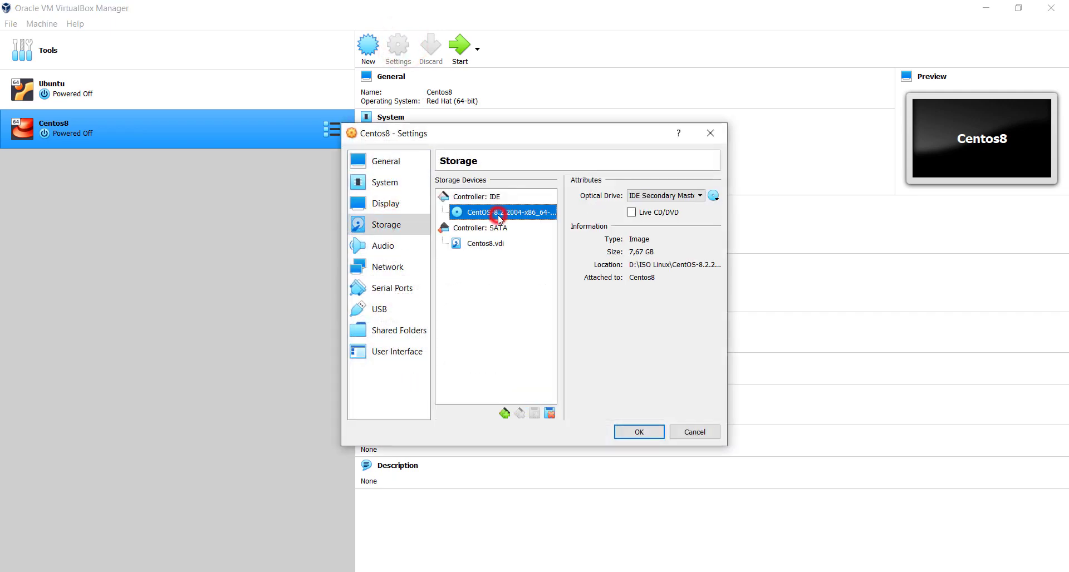
click(717, 199)
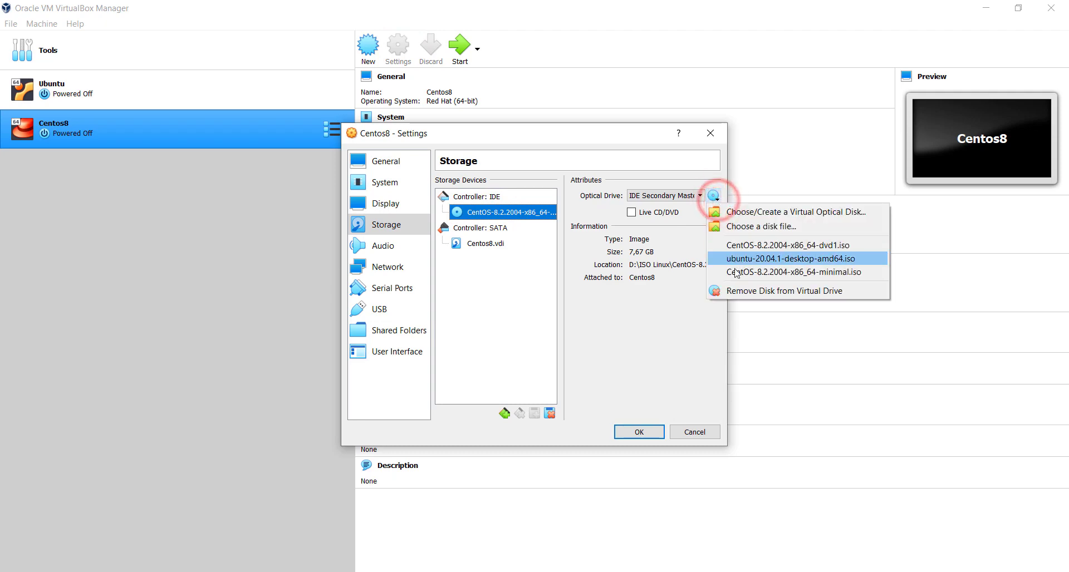
click(727, 289)
click(641, 433)
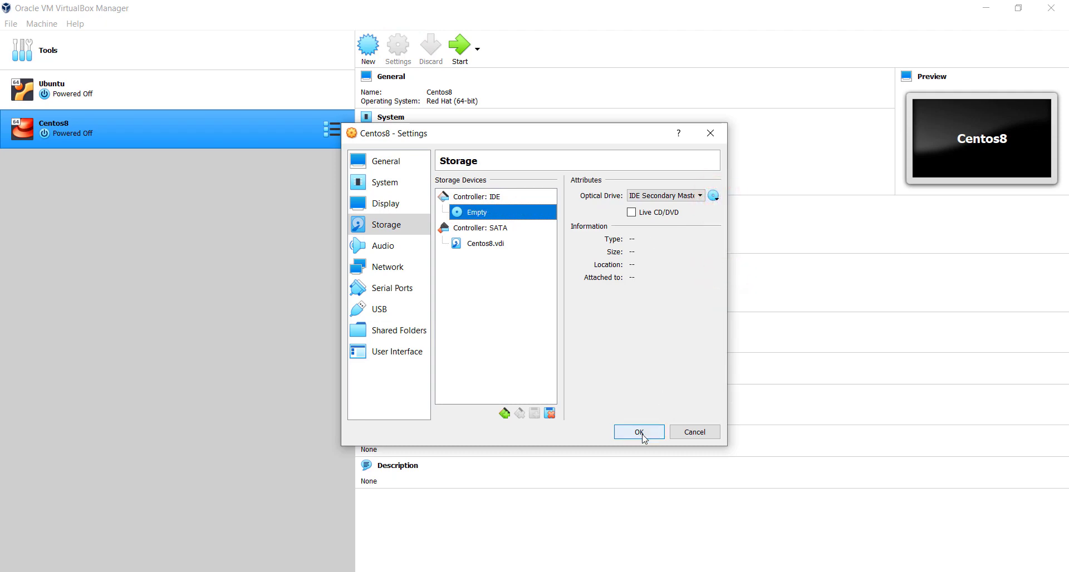
click(460, 58)
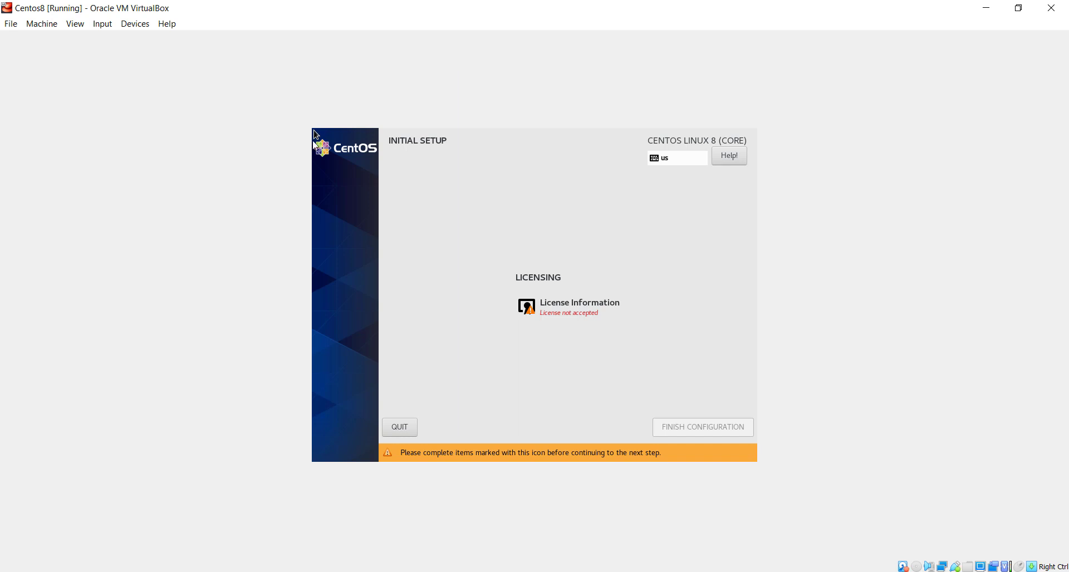
Accept the CentOS license agreement and finish the initial configuration.
click(544, 310)
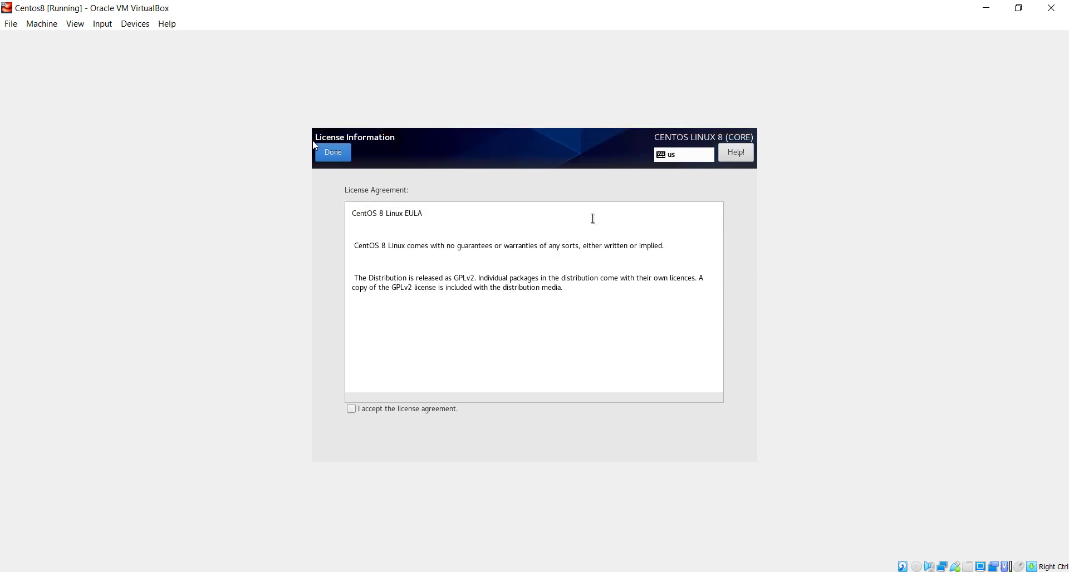
click(351, 409)
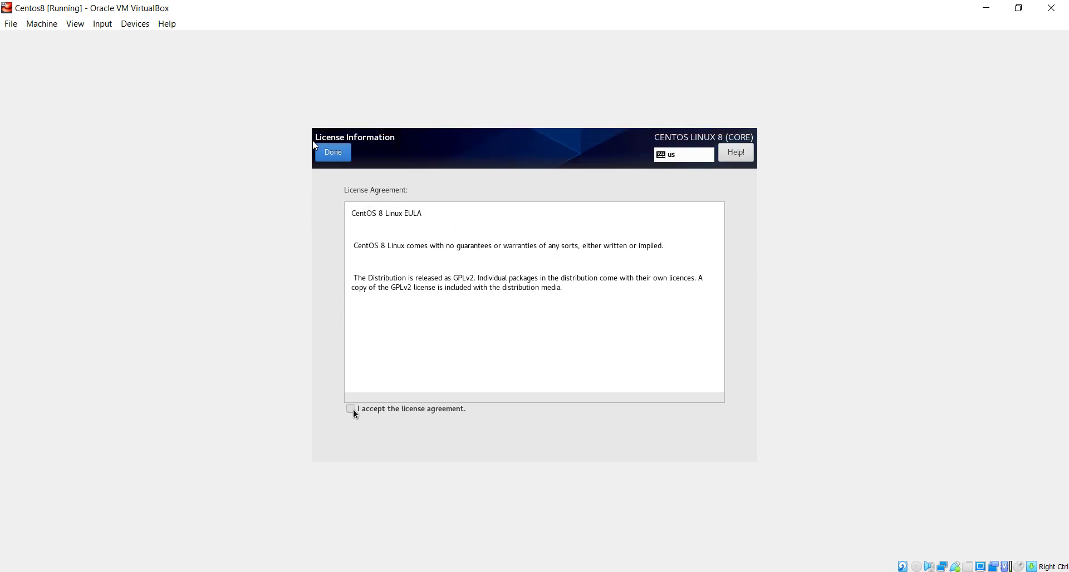
click(334, 154)
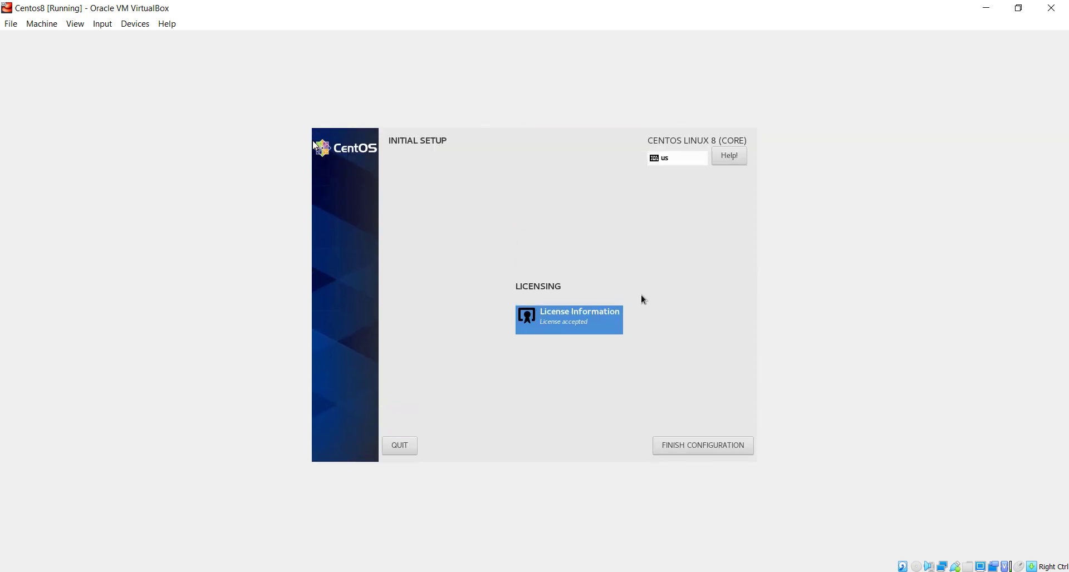
click(684, 450)
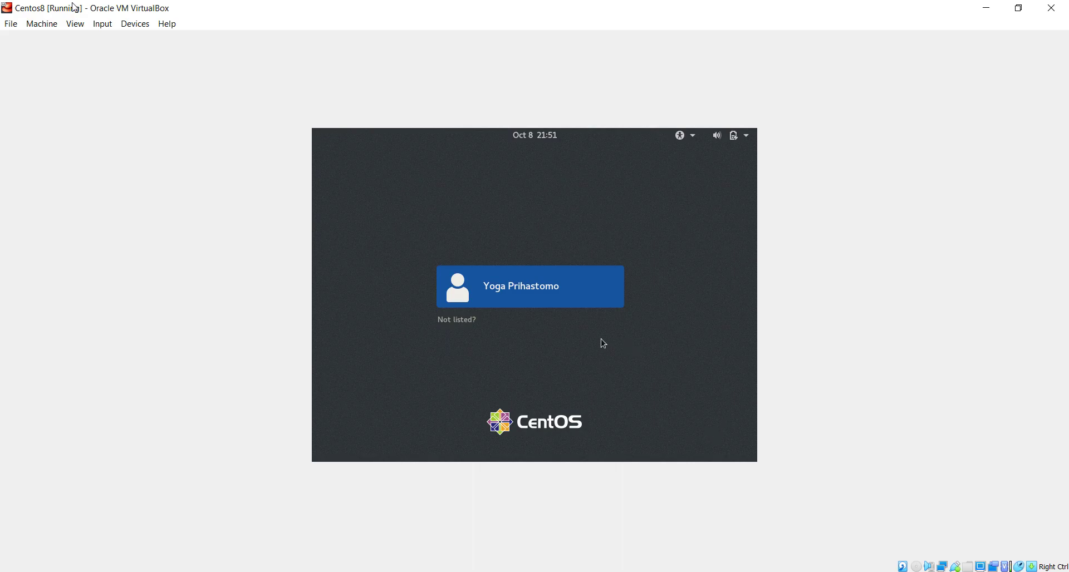
Sign in to the new user account with its password.
click(585, 289)
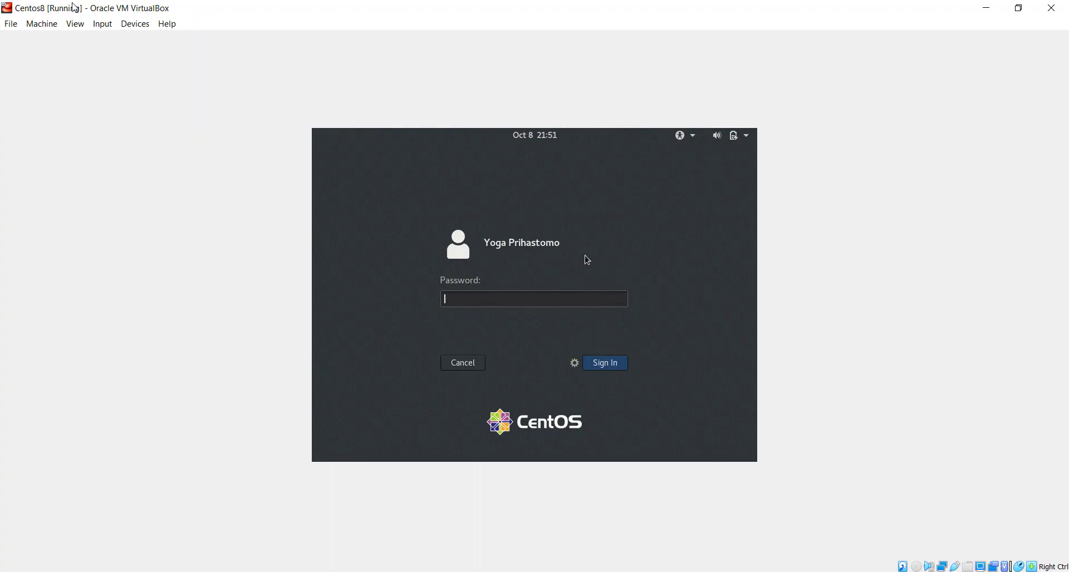
text(**********)
key(Return)
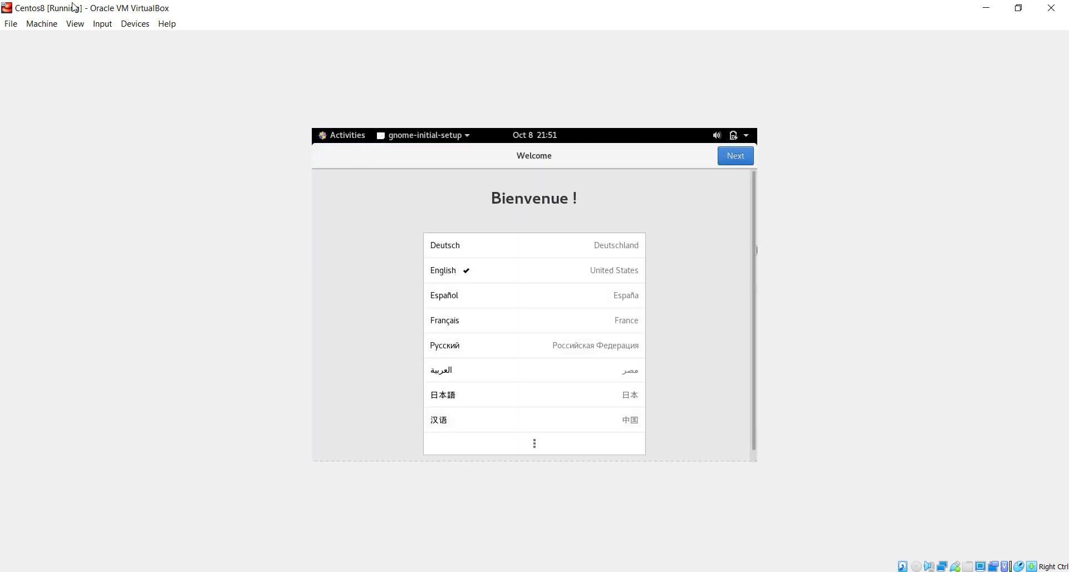
Complete GNOME setup: English, US keyboard, location off, no online accounts; close Help.
click(725, 158)
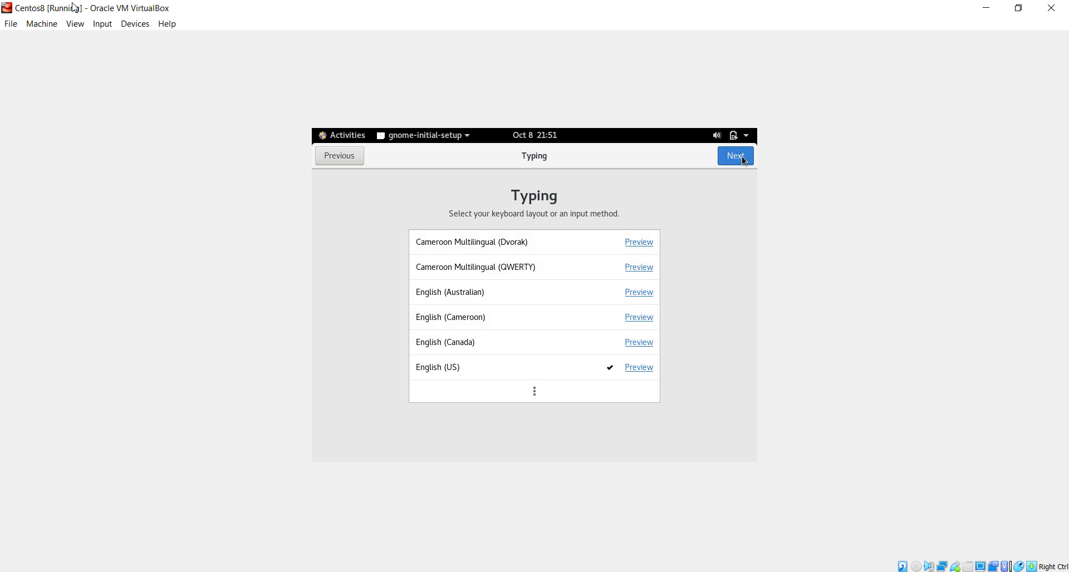
click(743, 158)
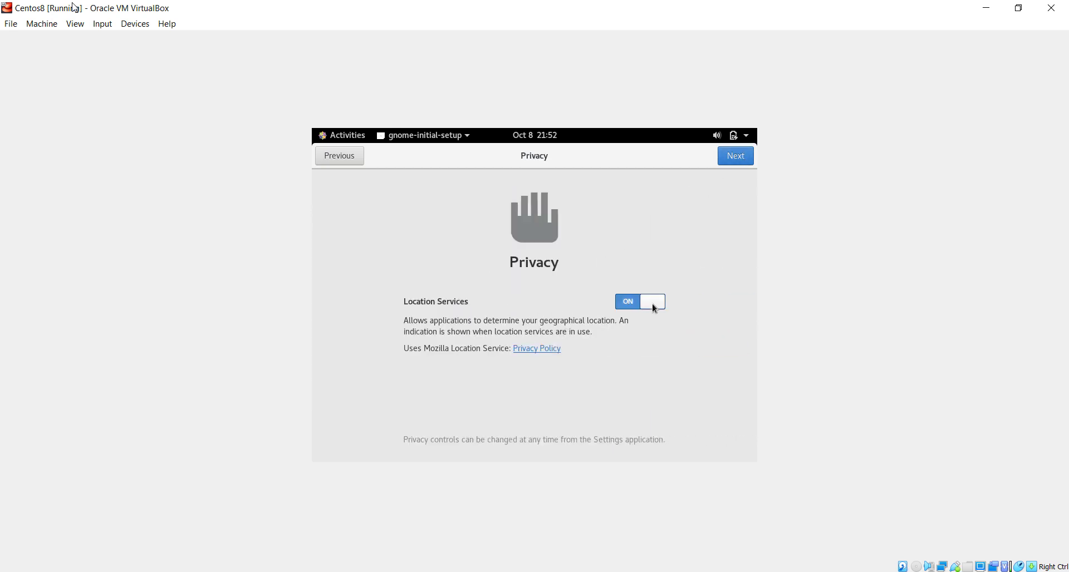
click(652, 304)
click(745, 156)
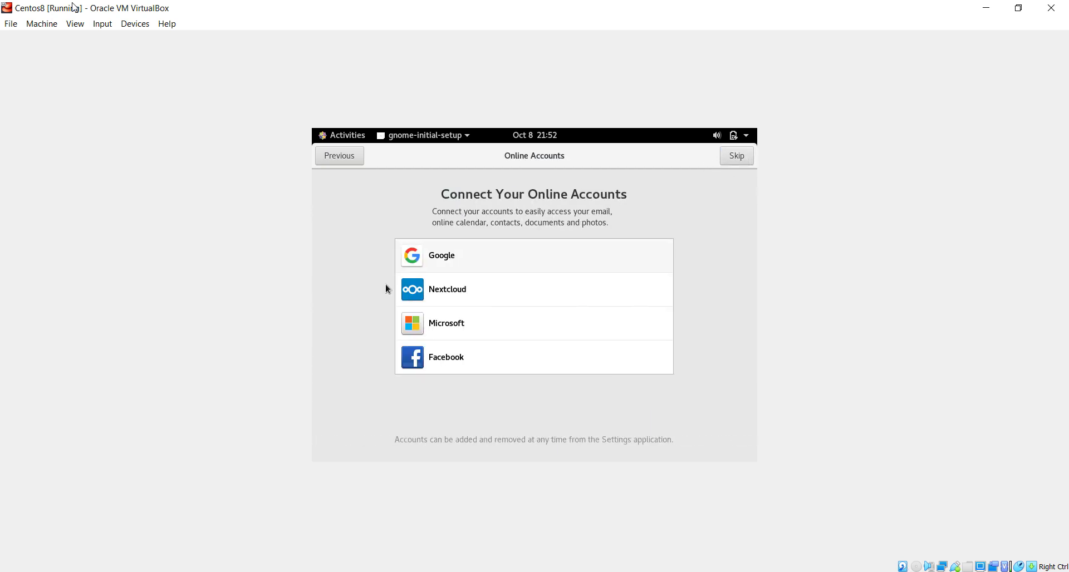
click(733, 158)
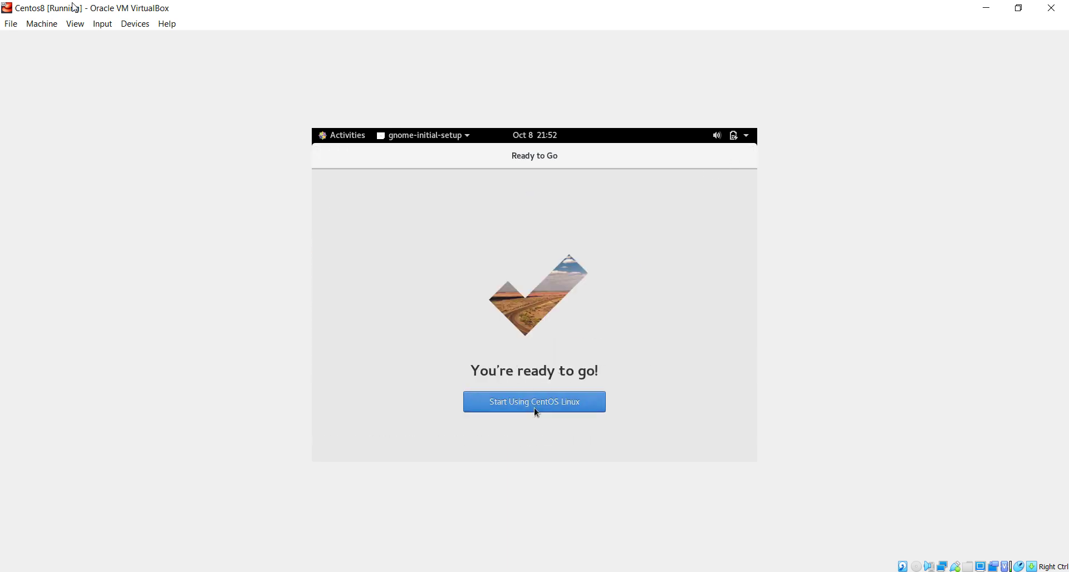
click(535, 408)
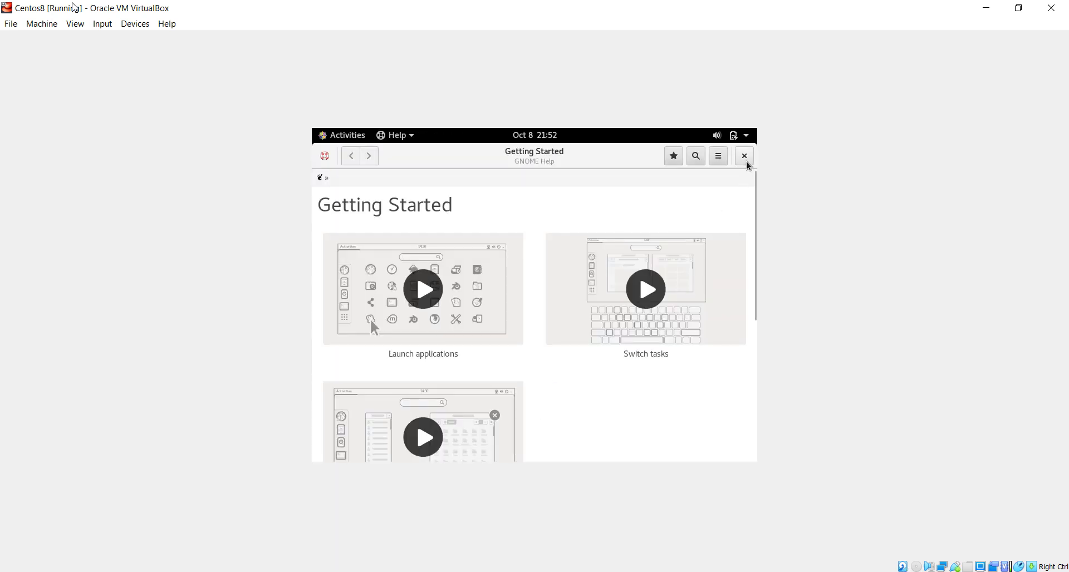
click(746, 159)
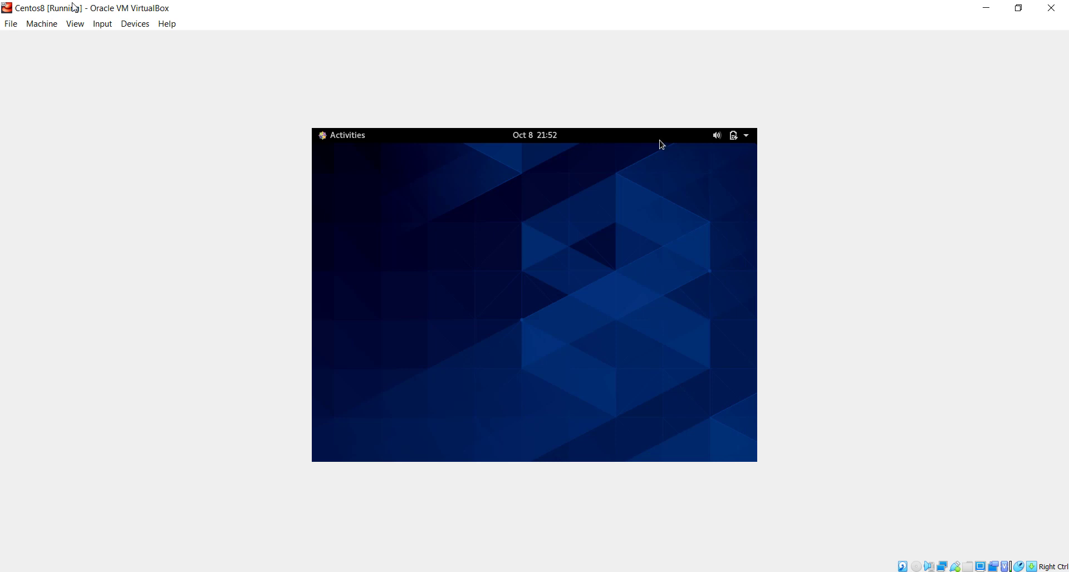
click(344, 135)
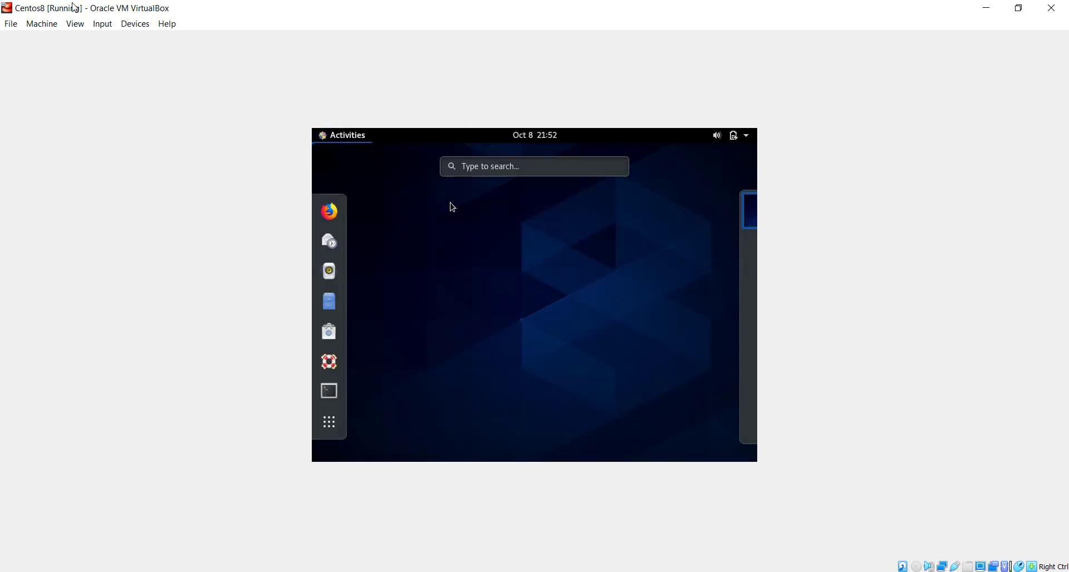
Browse the VM's Input and Devices menus without choosing anything.
mouse_move(314, 132)
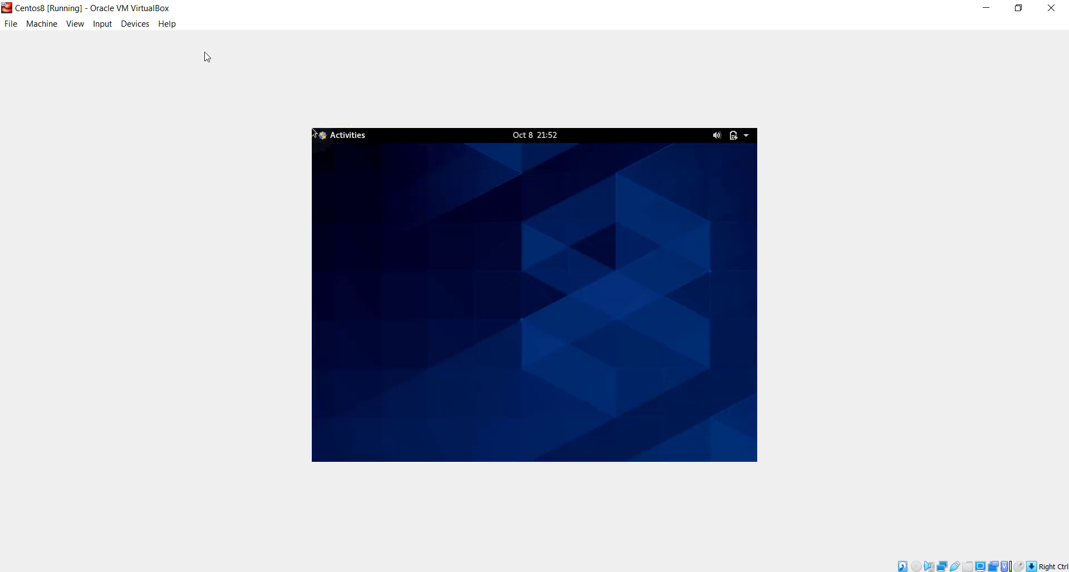
click(103, 28)
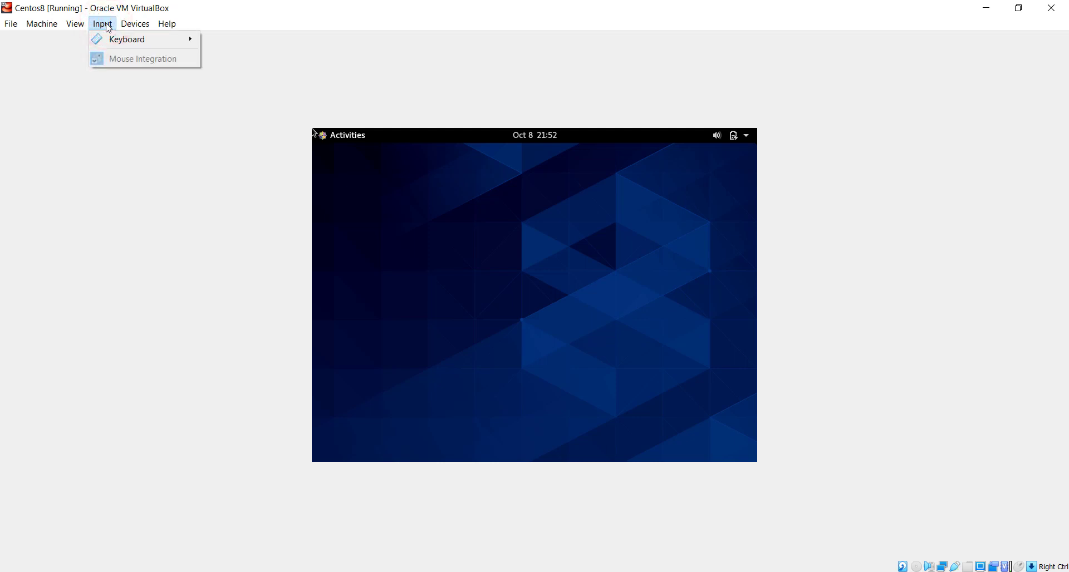
mouse_move(128, 27)
mouse_move(65, 28)
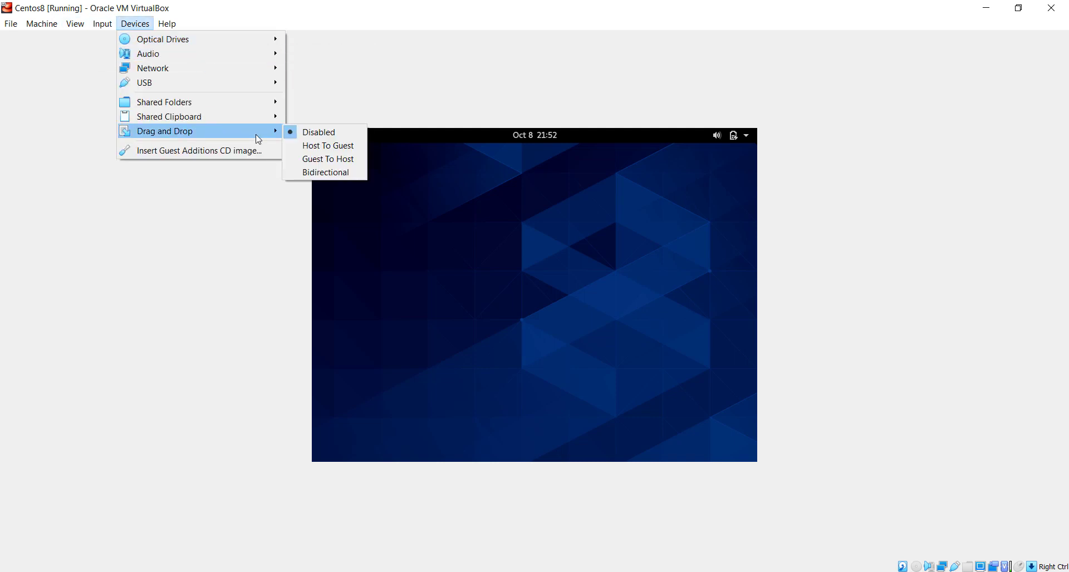
click(532, 184)
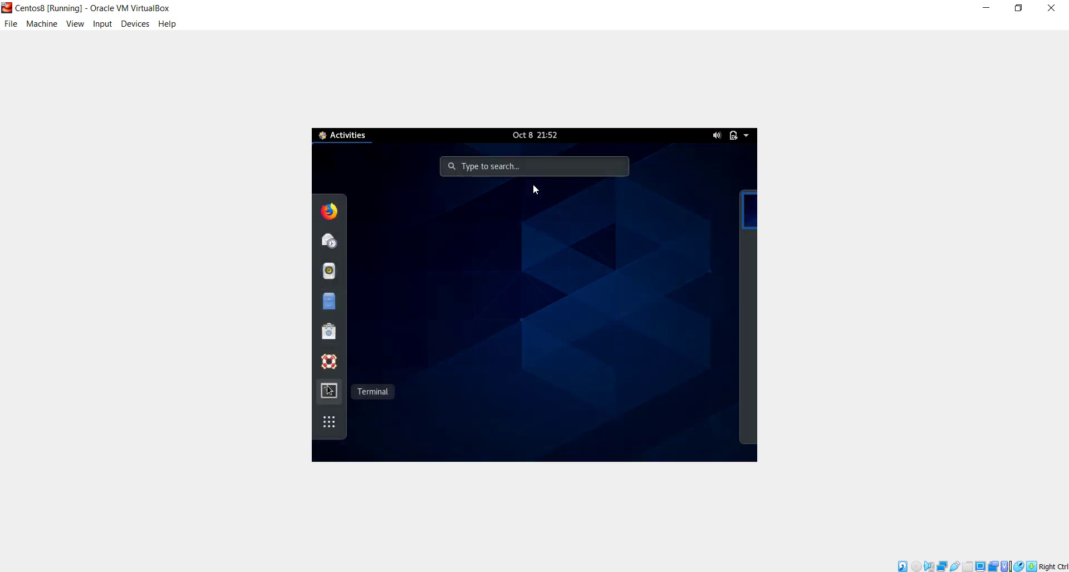
Open a GNOME Terminal from the Activities dock.
click(329, 391)
mouse_move(315, 130)
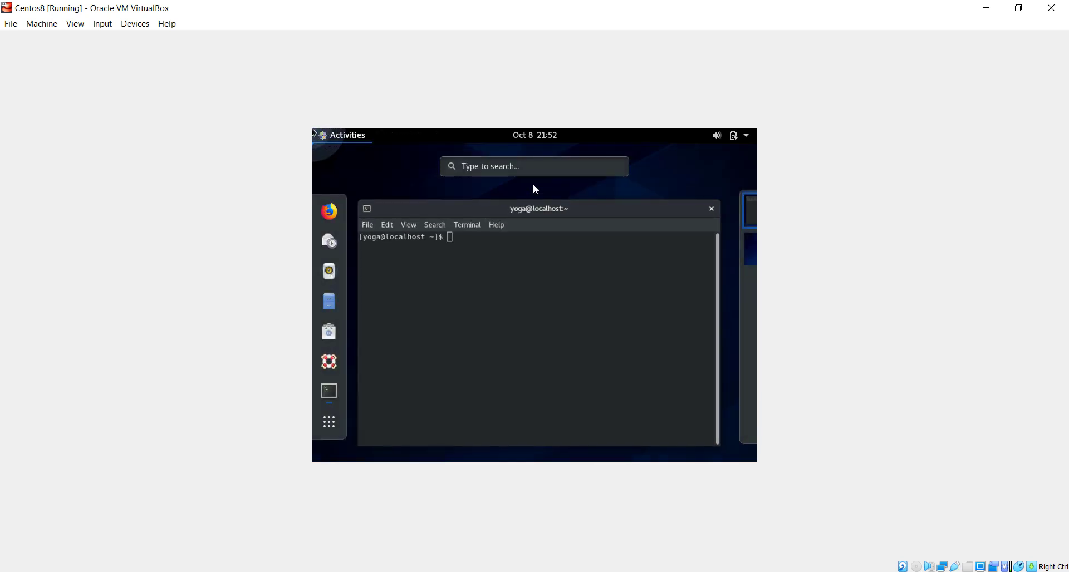
click(415, 204)
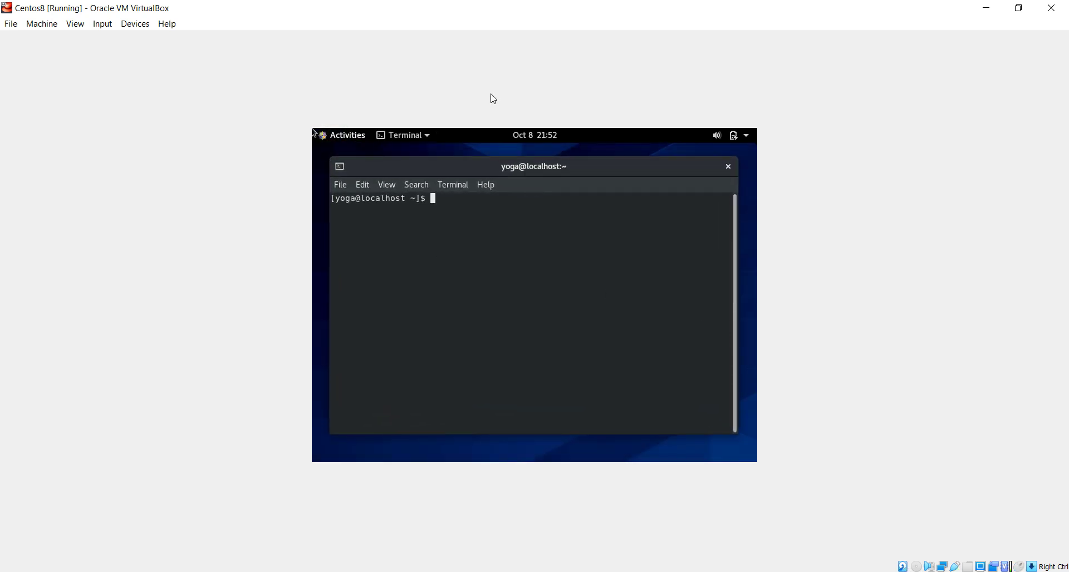
Insert the Guest Additions CD image and run the VBox_GAs_6.1.14 autorun software.
click(102, 23)
mouse_move(131, 25)
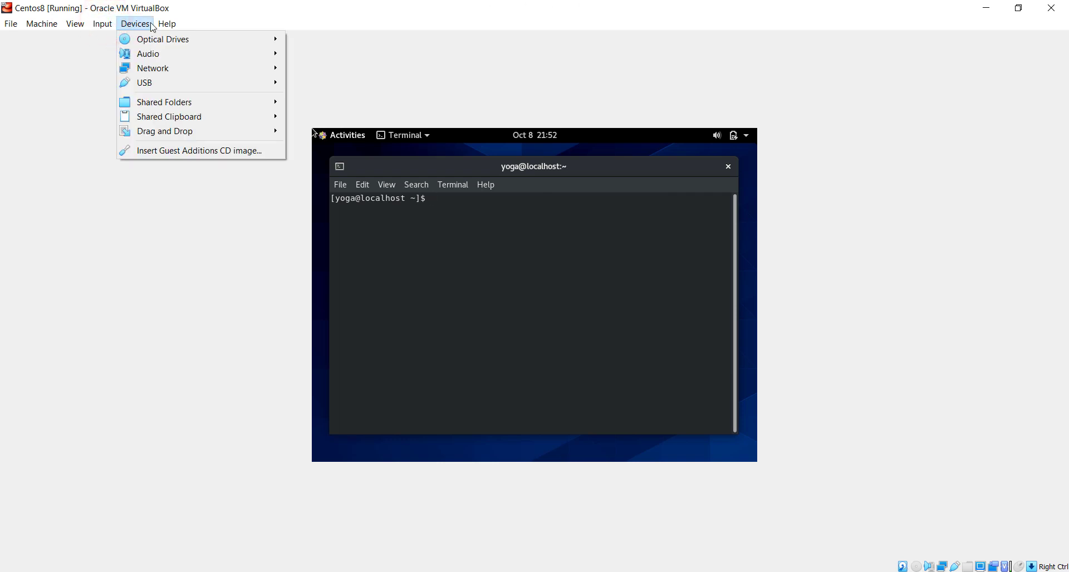
click(190, 150)
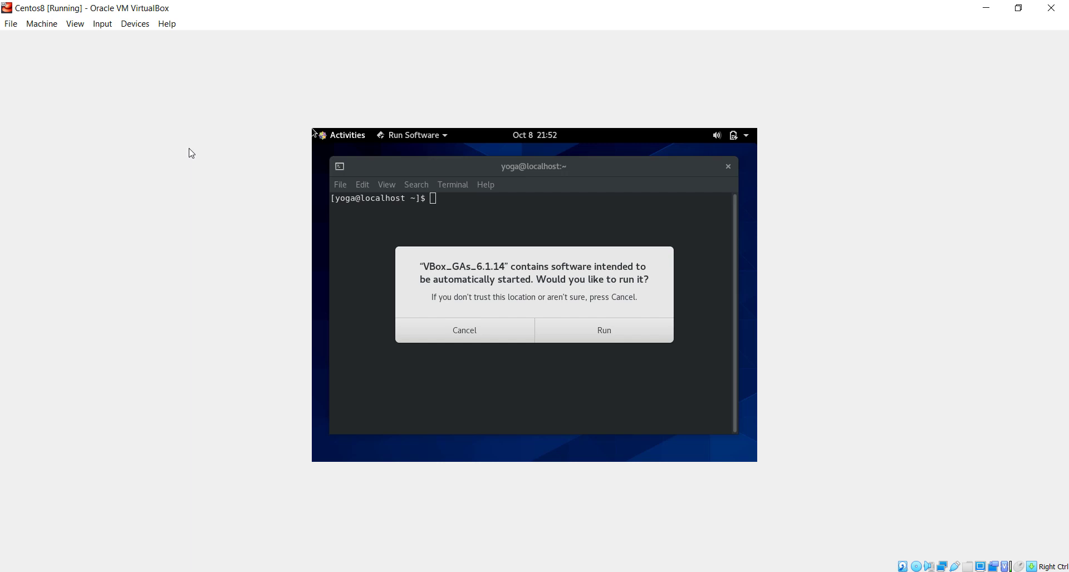
click(603, 332)
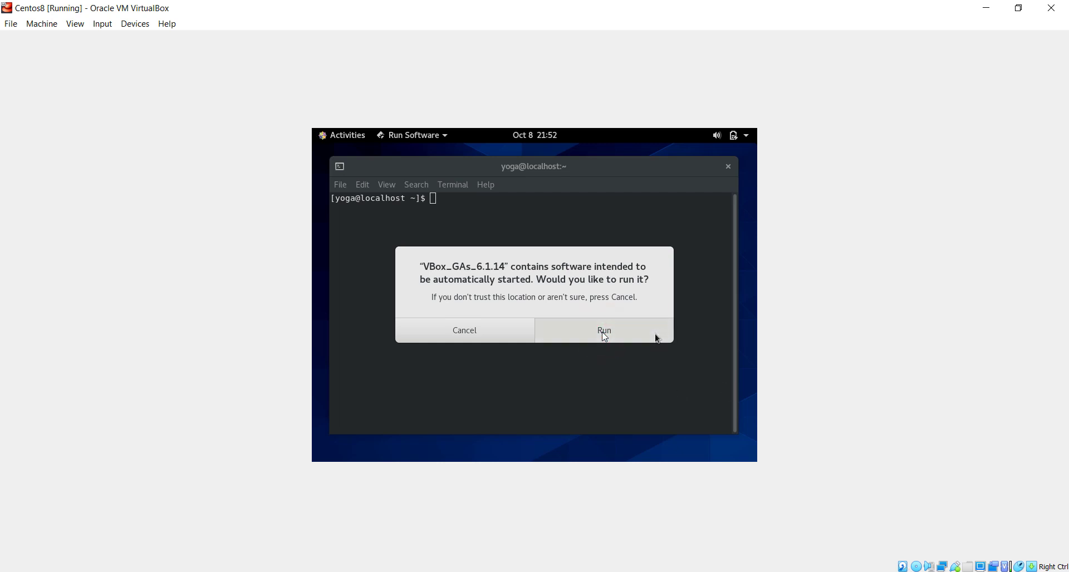
click(604, 332)
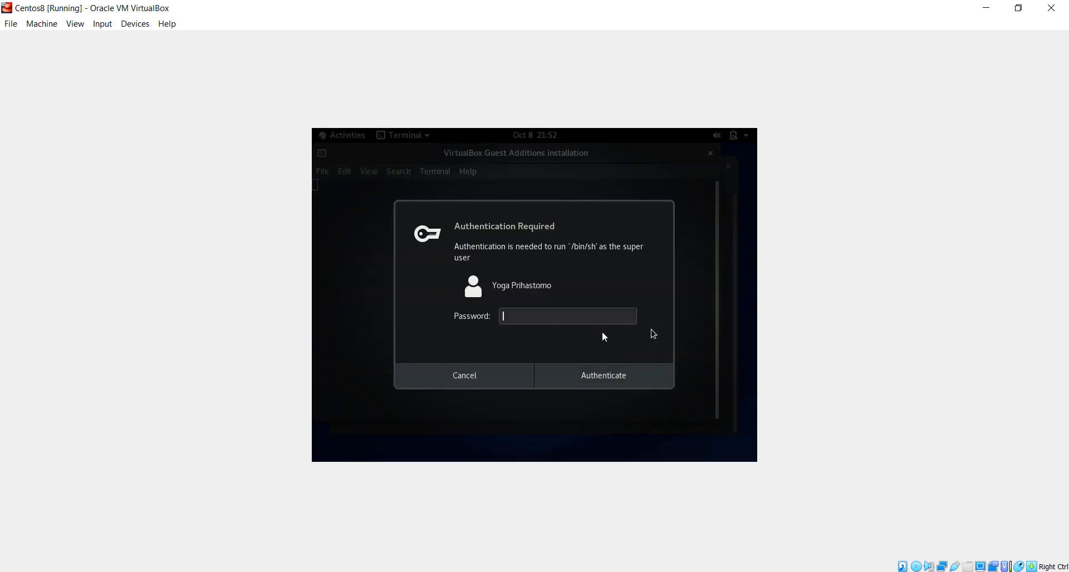
Authenticate with the user password to launch the Guest Additions installer.
text(••)
text(x)
key(BackSpace)
key(BackSpace)
key(BackSpace)
key(BackSpace)
key(BackSpace)
key(BackSpace)
text(xxxxxxxxxxx)
key(Return)
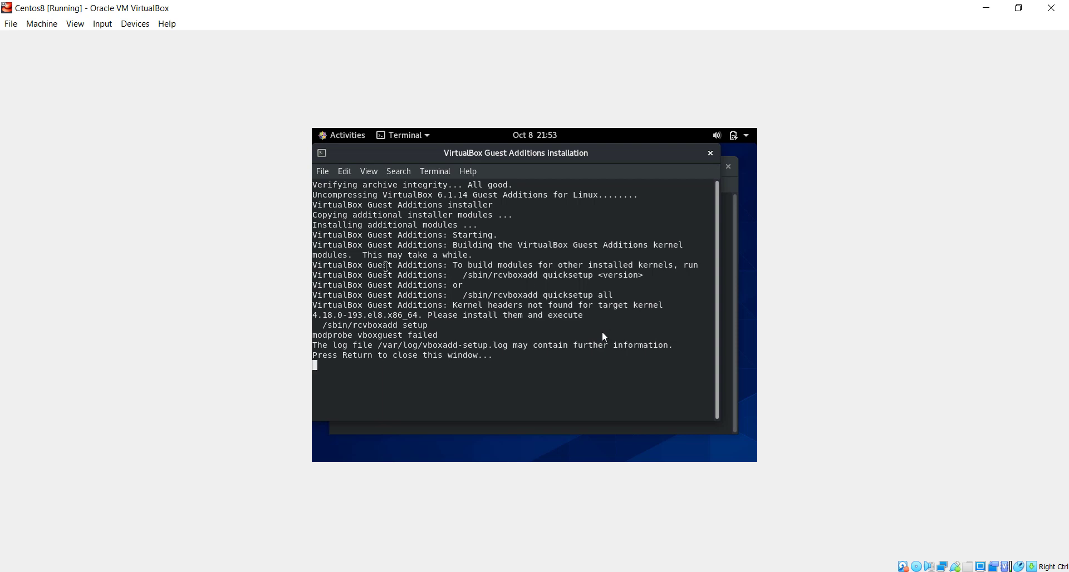
Review the missing kernel headers error output and close the installer window.
drag(337, 245, 536, 295)
drag(428, 315, 508, 328)
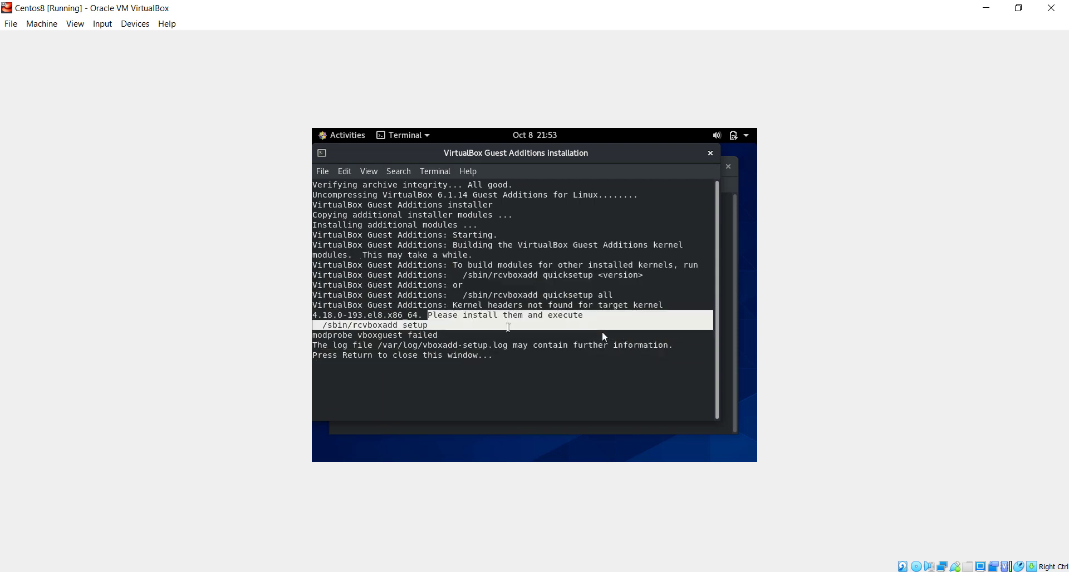
click(508, 327)
key(Return)
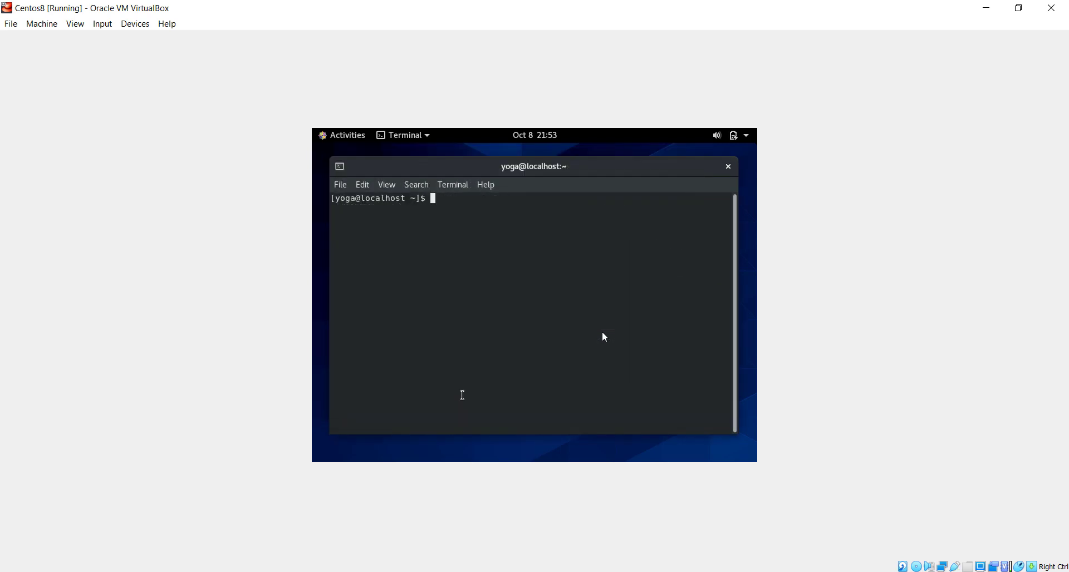
Maximize the terminal and connect the guest's wired network.
double_click(529, 166)
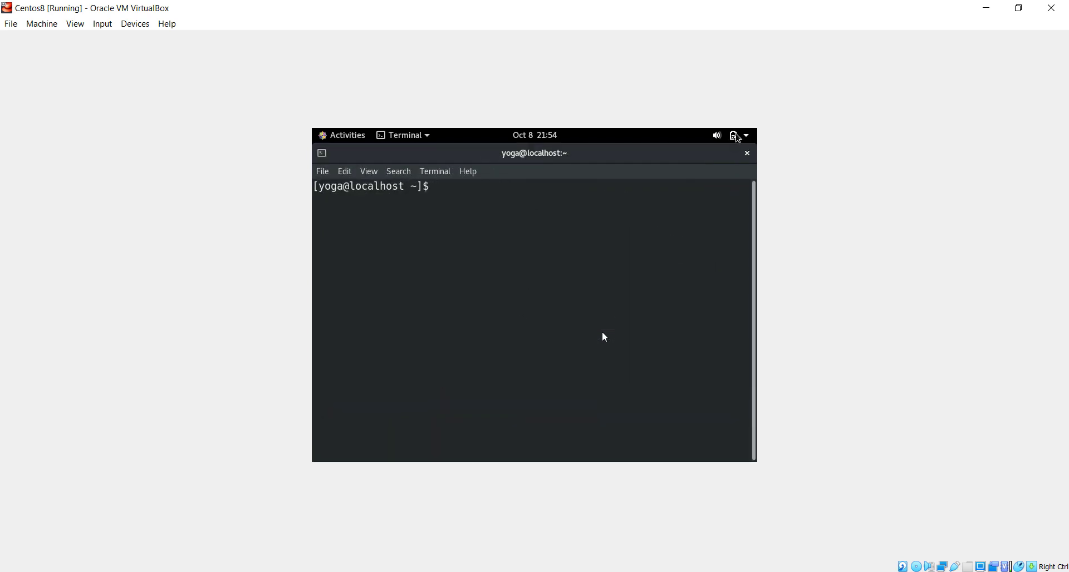
click(740, 135)
click(632, 205)
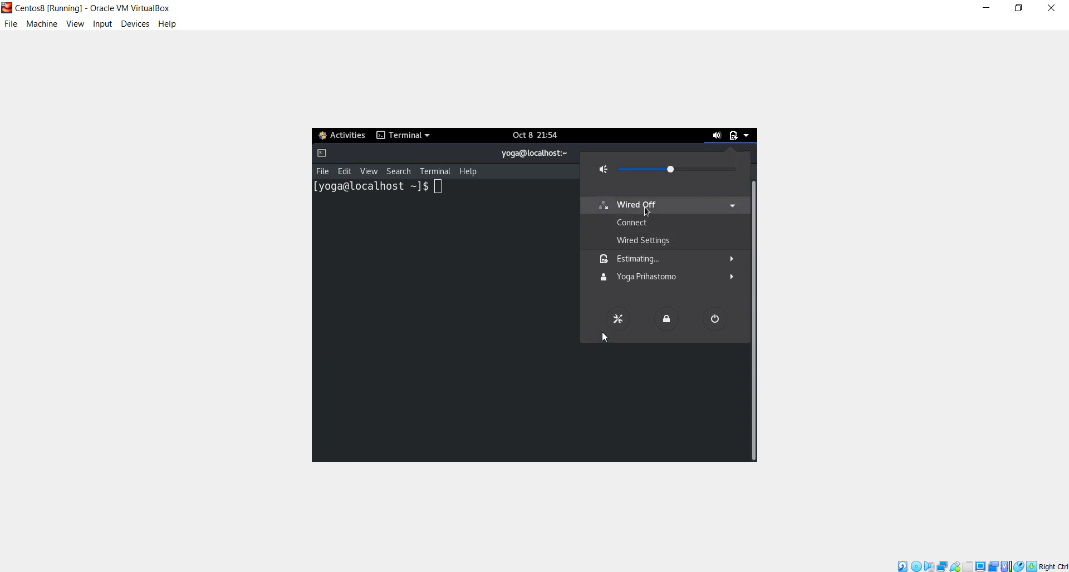
click(629, 223)
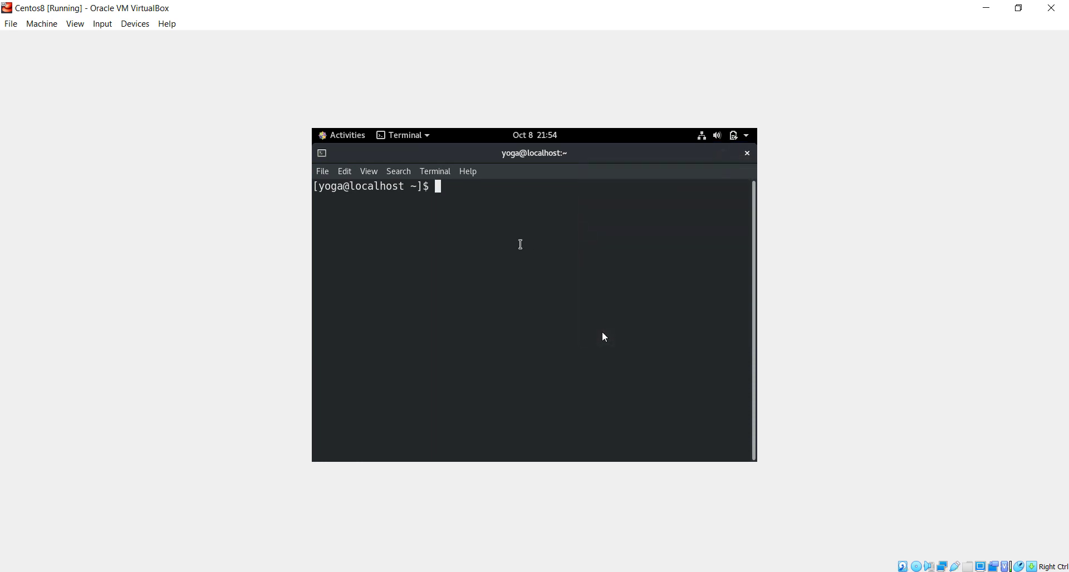
Install epel-release with sudo dnf, confirming the install and signing key import.
text(sudo dnf install)
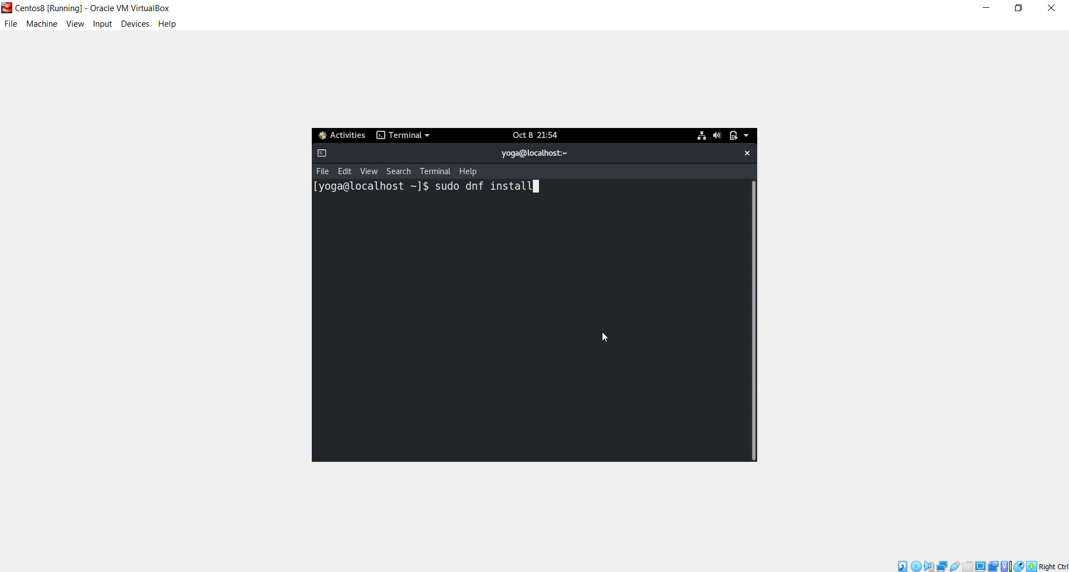
text( epel-release)
key(Return)
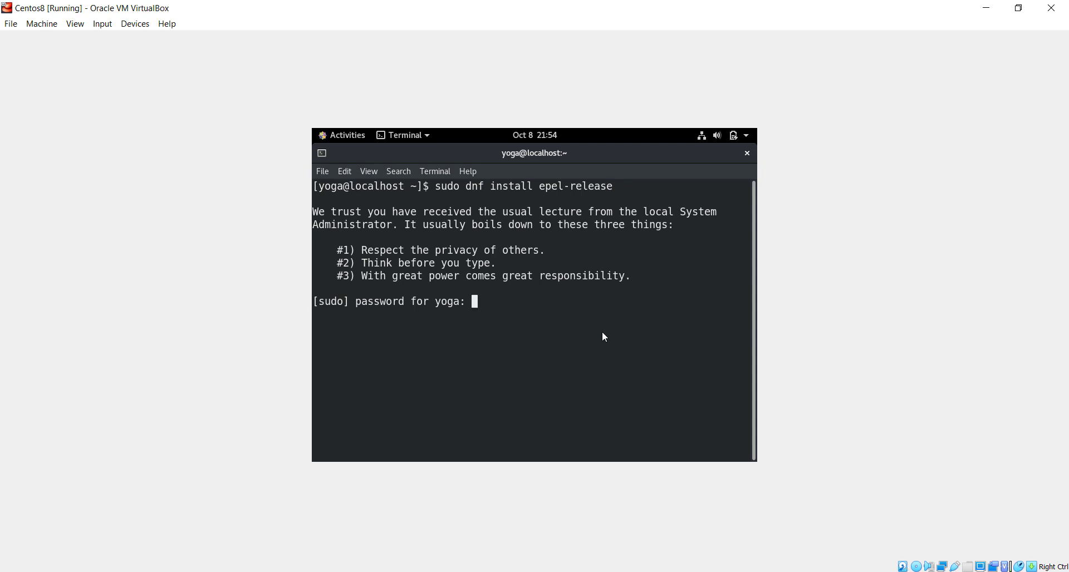
key(Return)
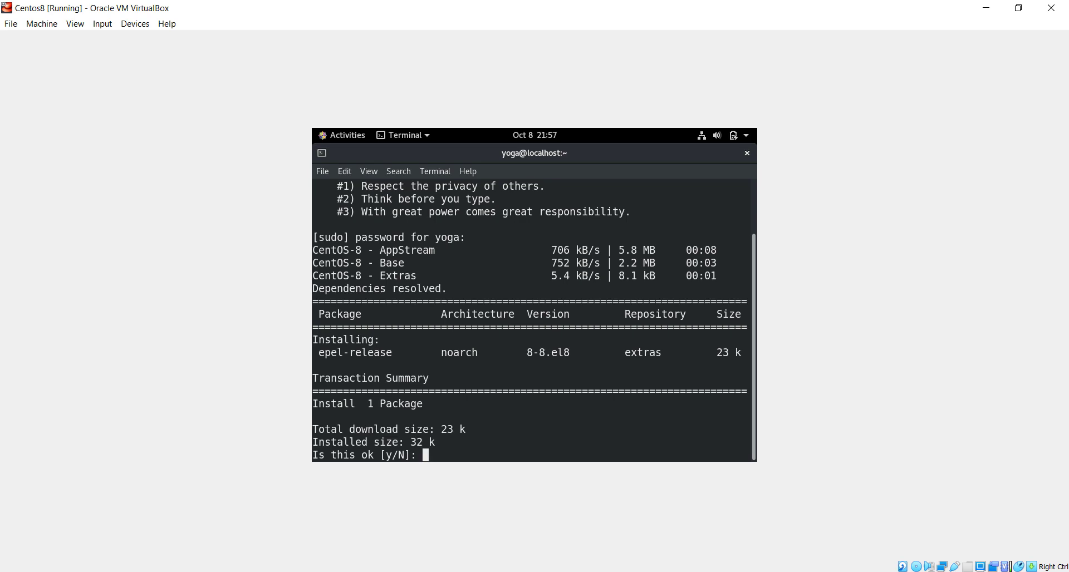
text(y)
key(Return)
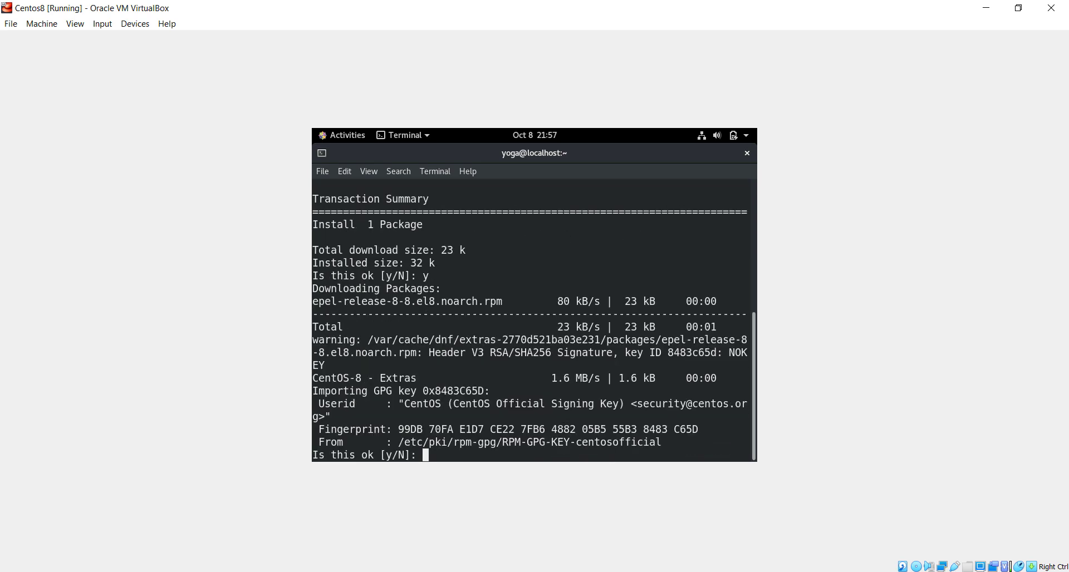
text(y)
key(Return)
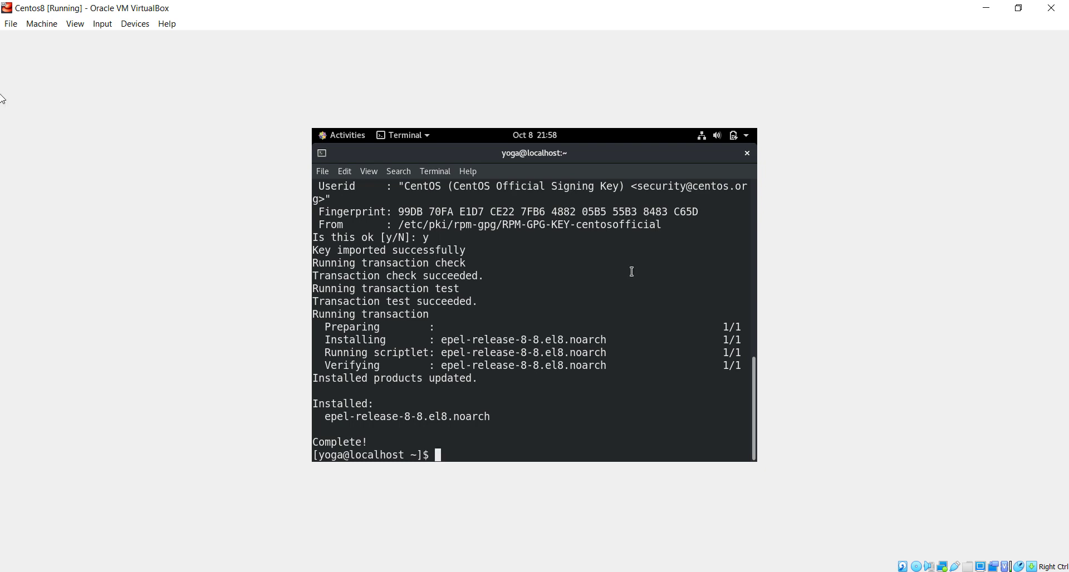
Install kernel-devel, kernel-headers, gcc, make, perl and elfutils-libelf-devel via sudo dnf, confirming with y.
text(sudo dnf install )
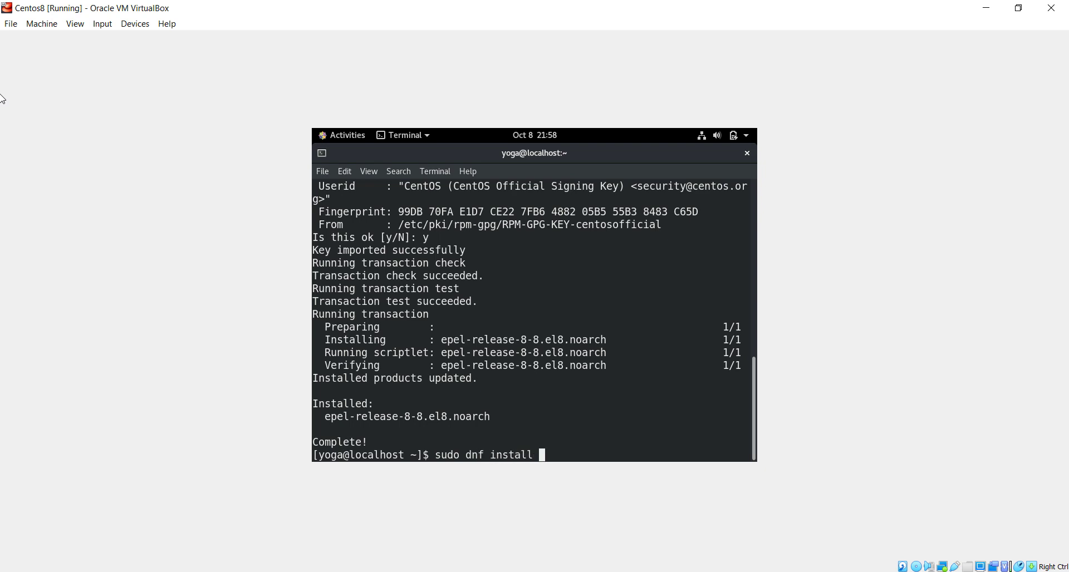
text(kernel-devel kernel)
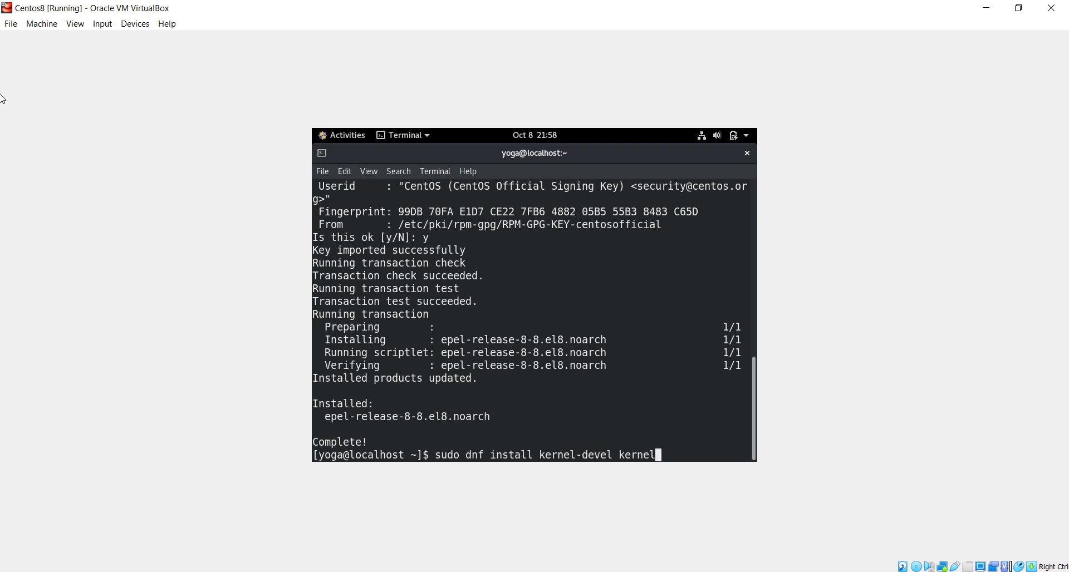
text(-headers gcc make)
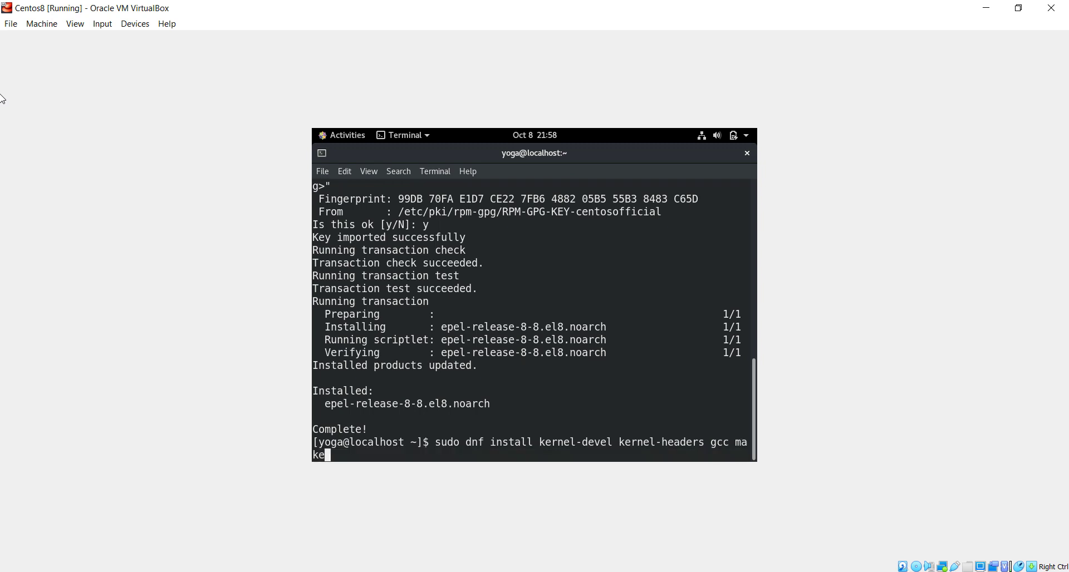
key(BackSpace)
key(BackSpace)
key(BackSpace)
key(BackSpace)
key(BackSpace)
text(make perl elfutils-libelf)
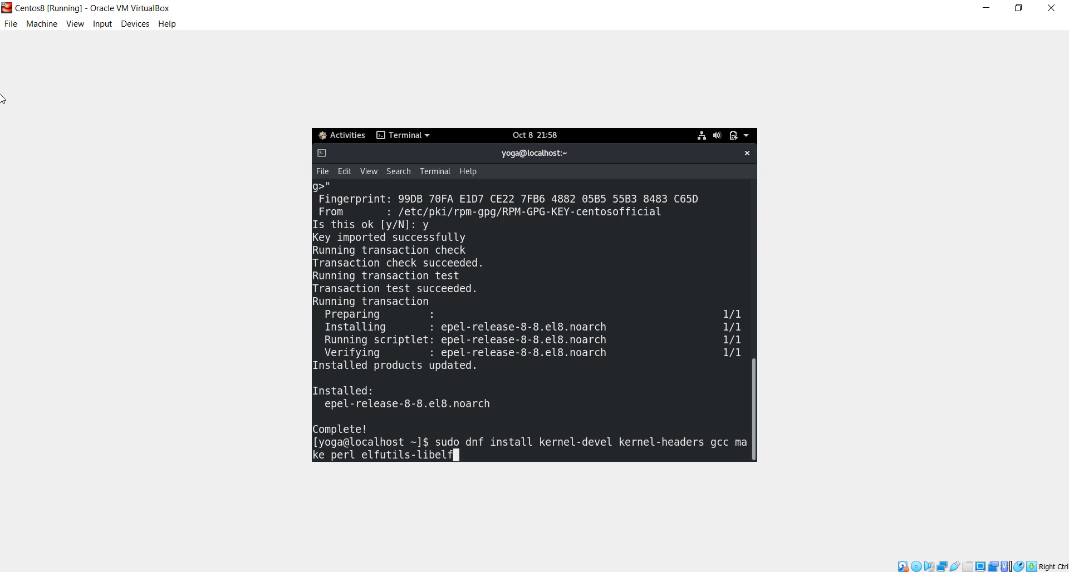
text(-devel)
key(Return)
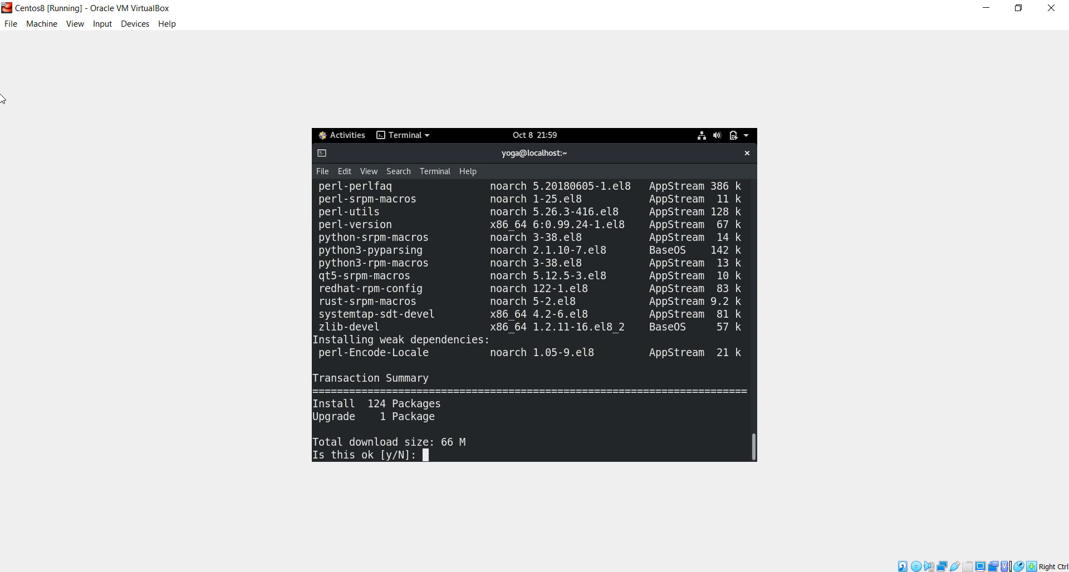
text(y)
key(Return)
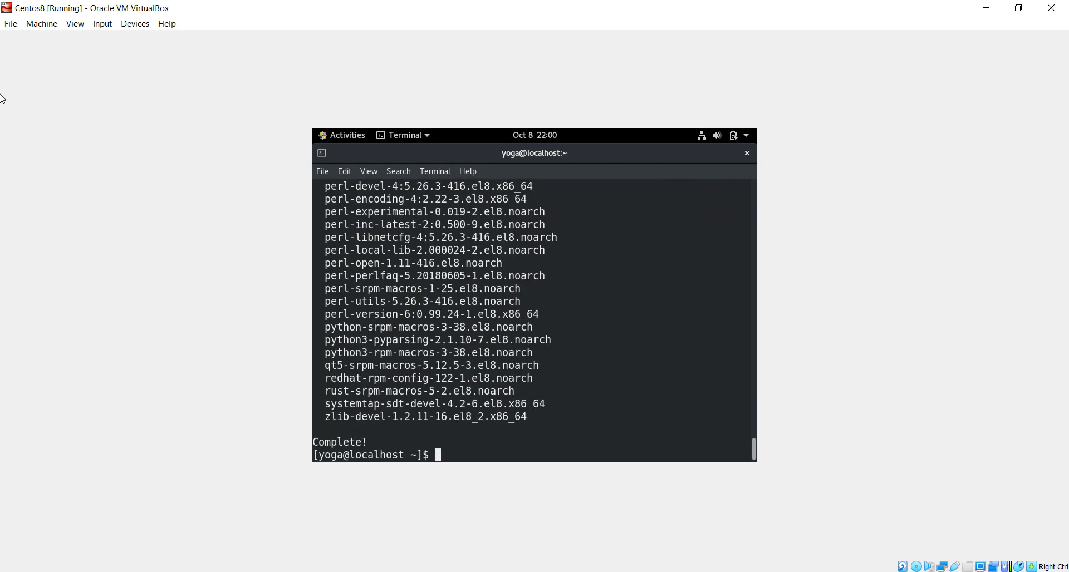
Clear the terminal screen.
text(sudo)
key(BackSpace)
key(BackSpace)
key(BackSpace)
key(BackSpace)
text(clear)
key(Return)
Update all kernel-* packages to 4.18.0-193.19.1, confirming with Y, then reboot.
text(sudo )
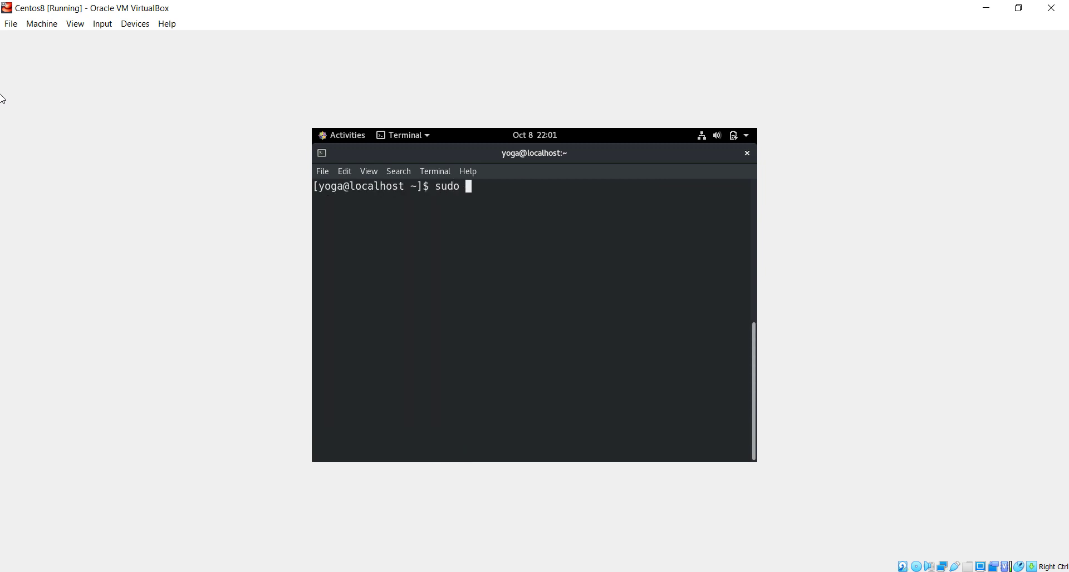
text(dnf update kernel)
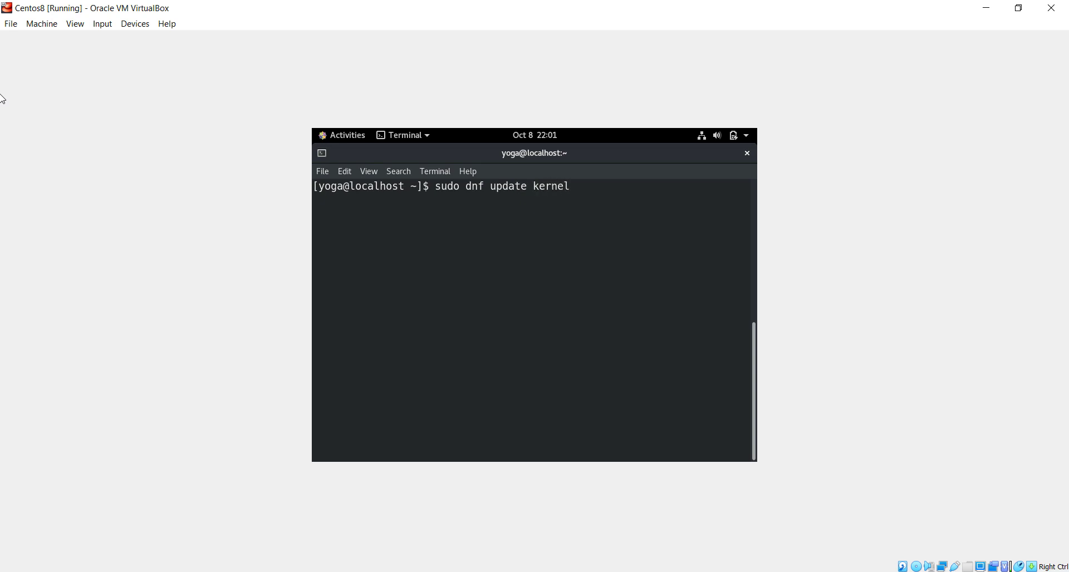
text(-*)
key(Return)
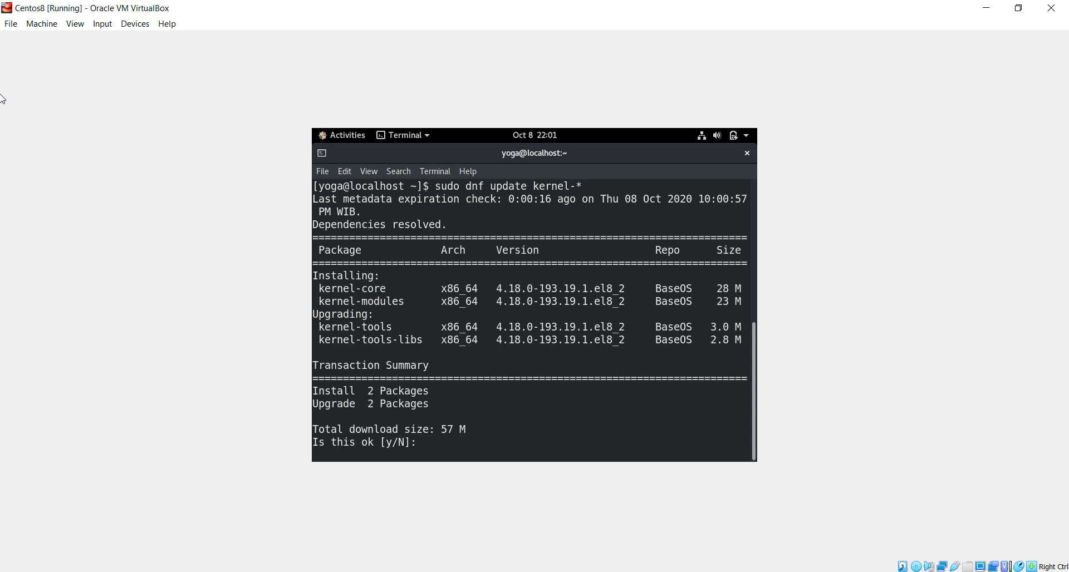
text(Y)
key(Return)
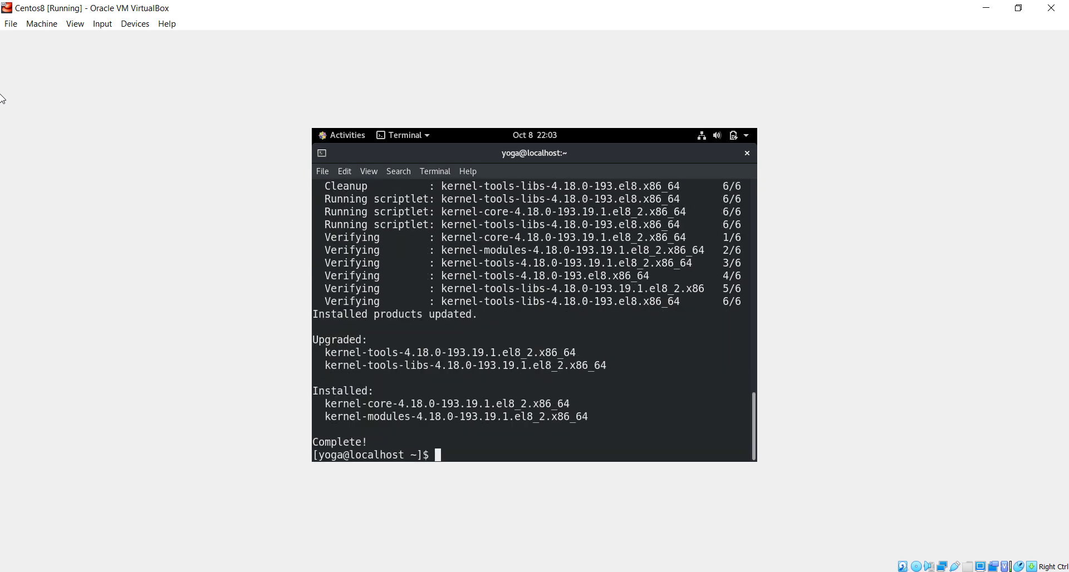
text(reboot)
key(Return)
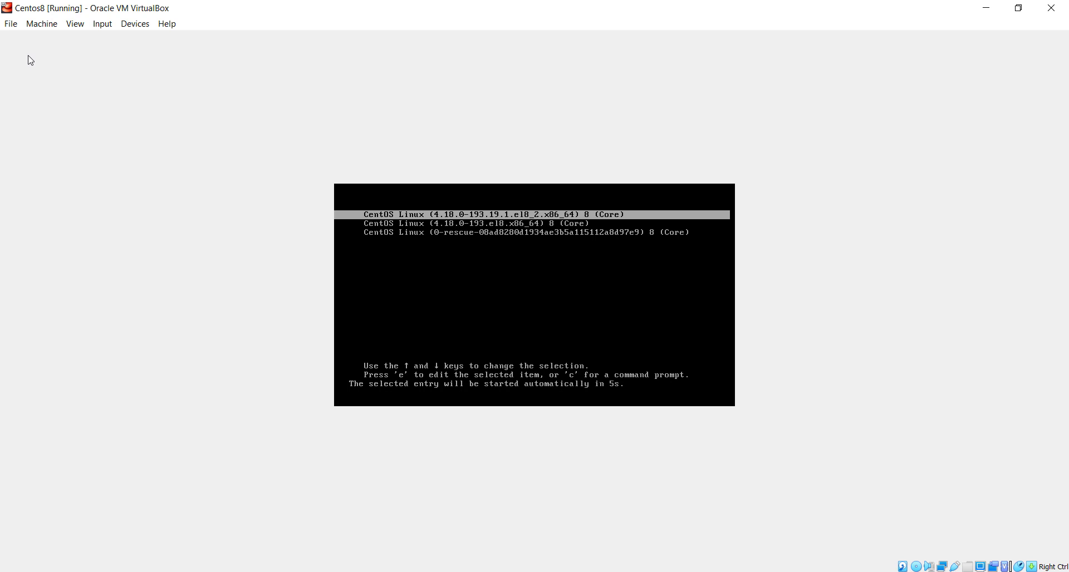
Boot the guest from the newest 4.18.0-193.19.1 kernel entry in the GRUB menu.
key(Down)
key(Down)
key(Up)
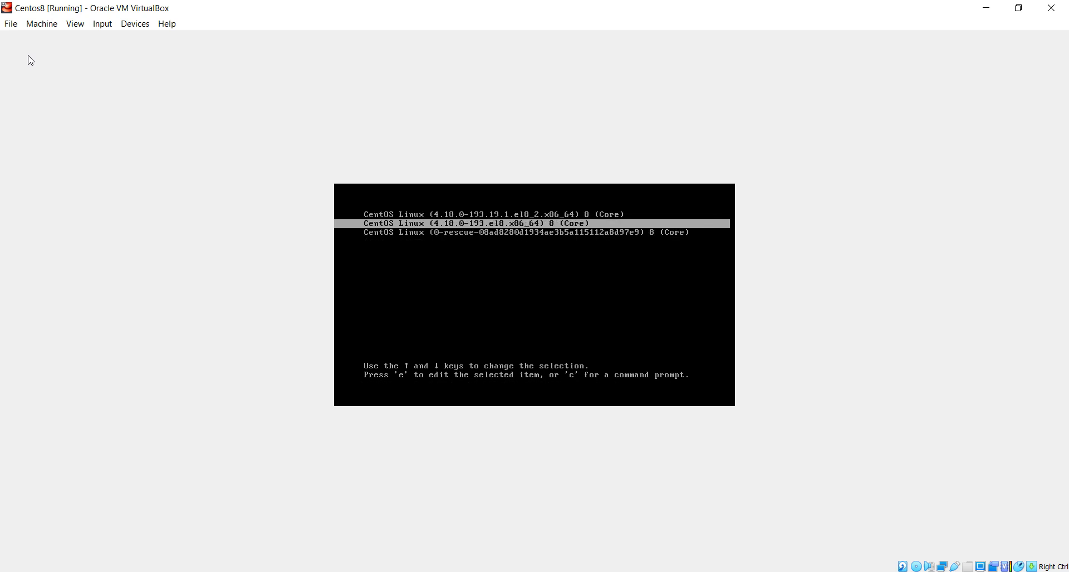
key(Up)
key(Down)
key(Down)
key(Up)
key(Up)
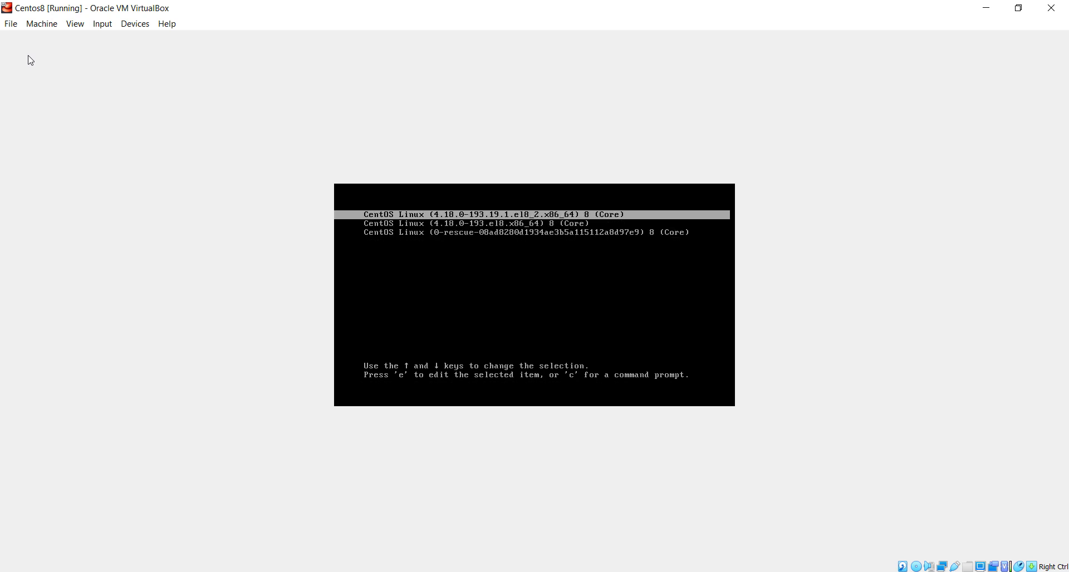
key(Down)
key(Down)
key(Up)
key(Up)
key(Down)
key(Down)
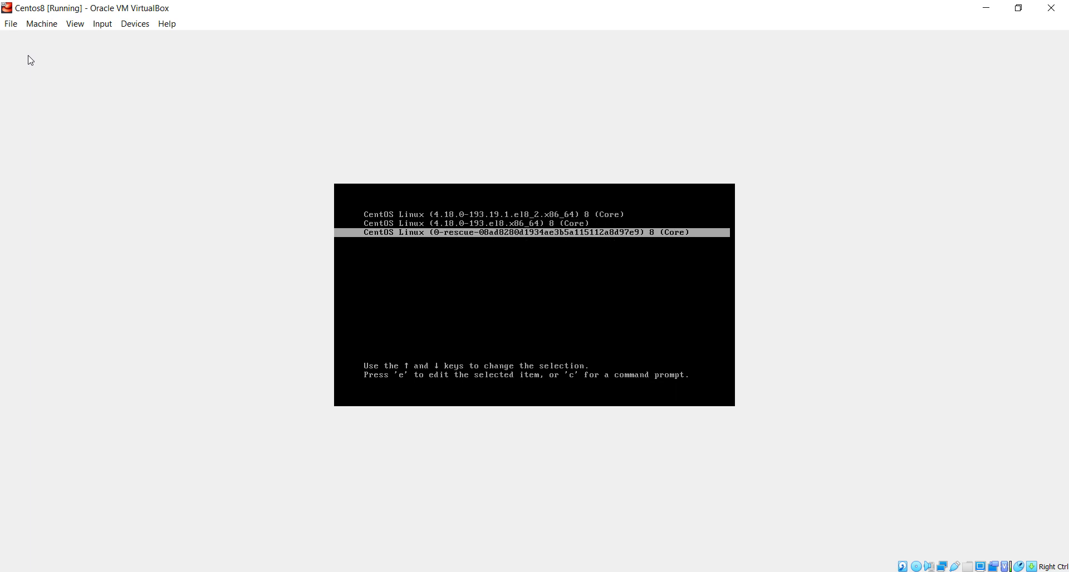
key(Up)
key(Up)
key(Return)
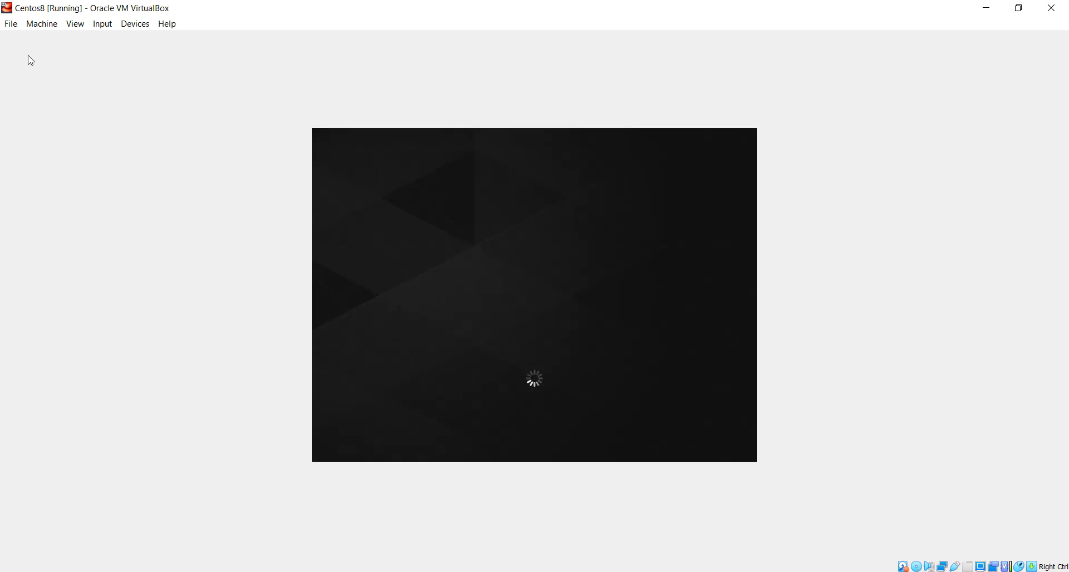
Sign in to the user account with its password and bring up the GNOME Activities overview.
click(587, 288)
text(•••••••)
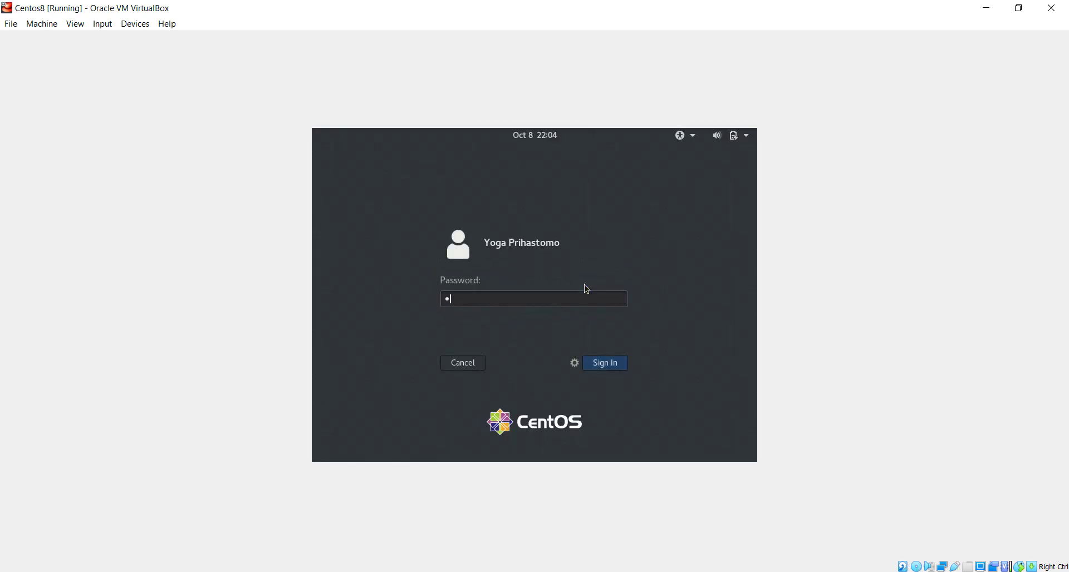
text(•••••)
key(Return)
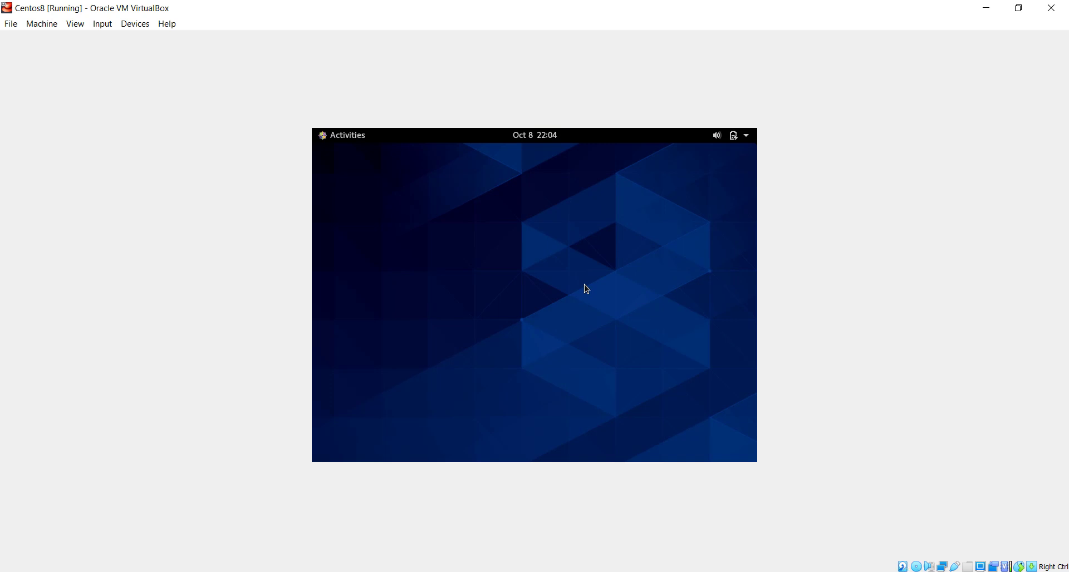
key(super)
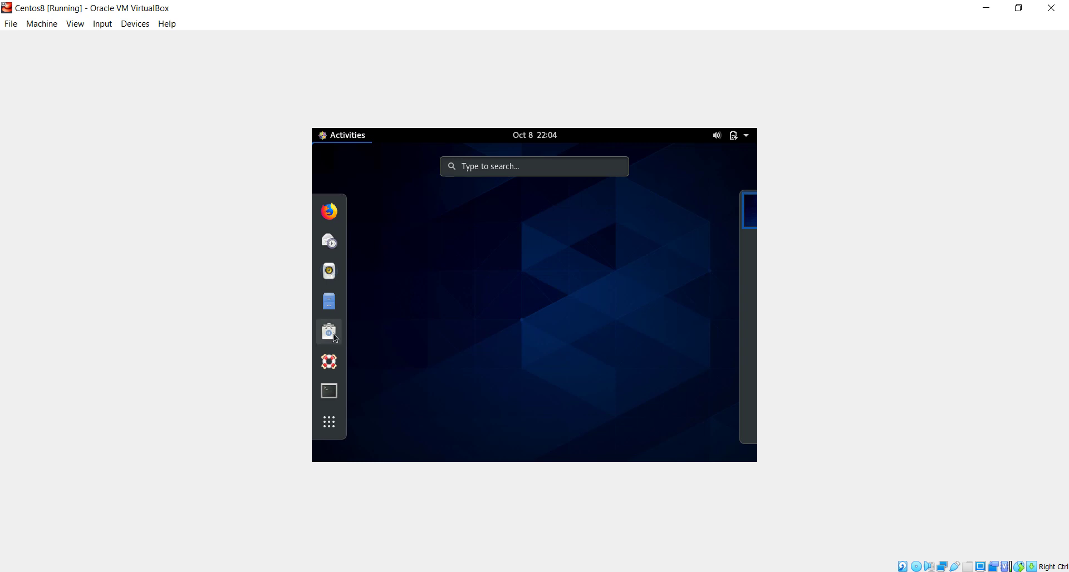
Open the VBox_GAs_6.1.14 disc in Files and run its autorun software.
click(332, 290)
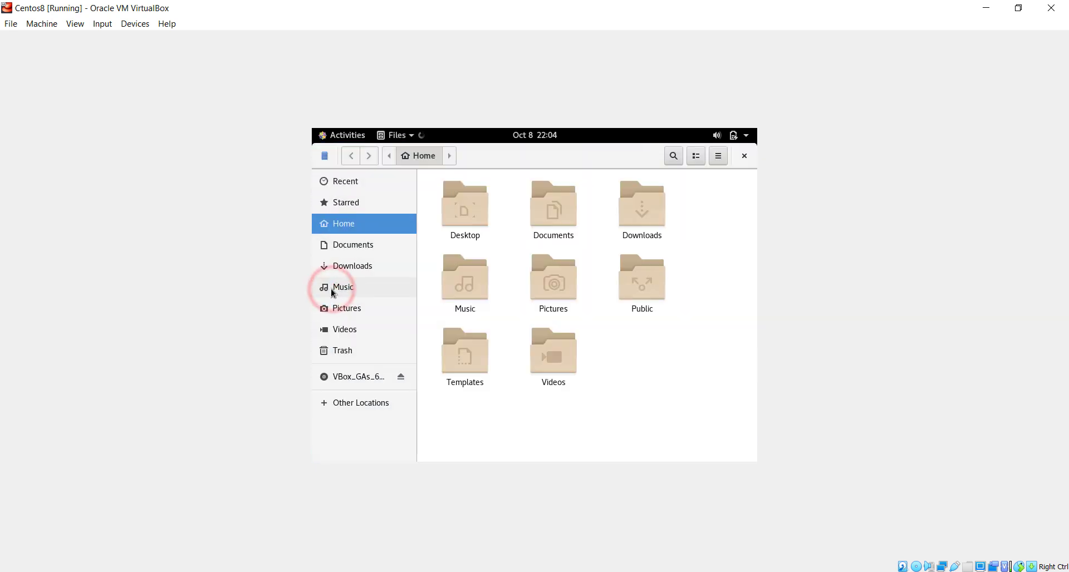
click(343, 377)
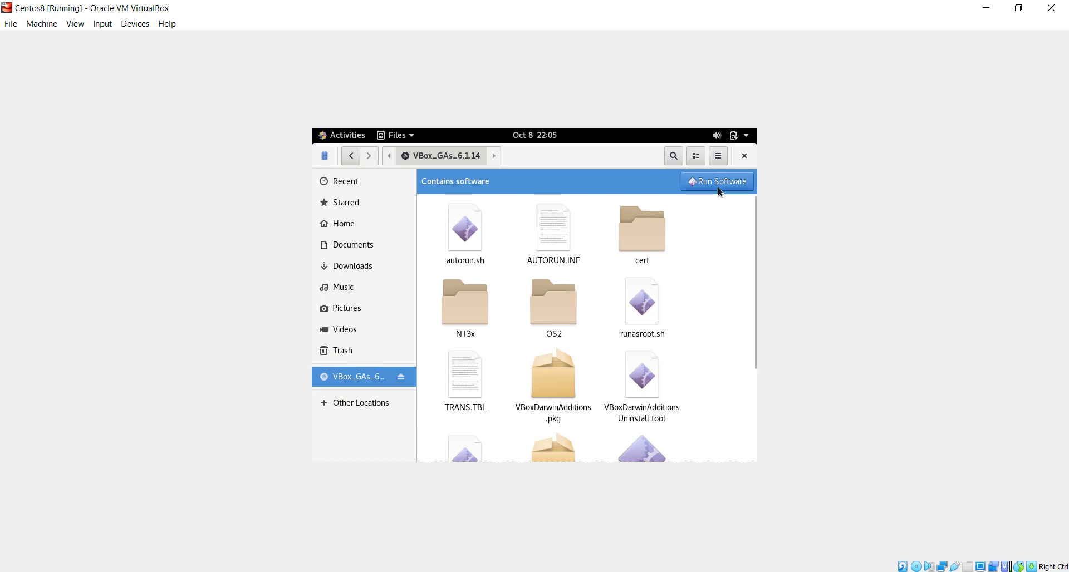
click(735, 181)
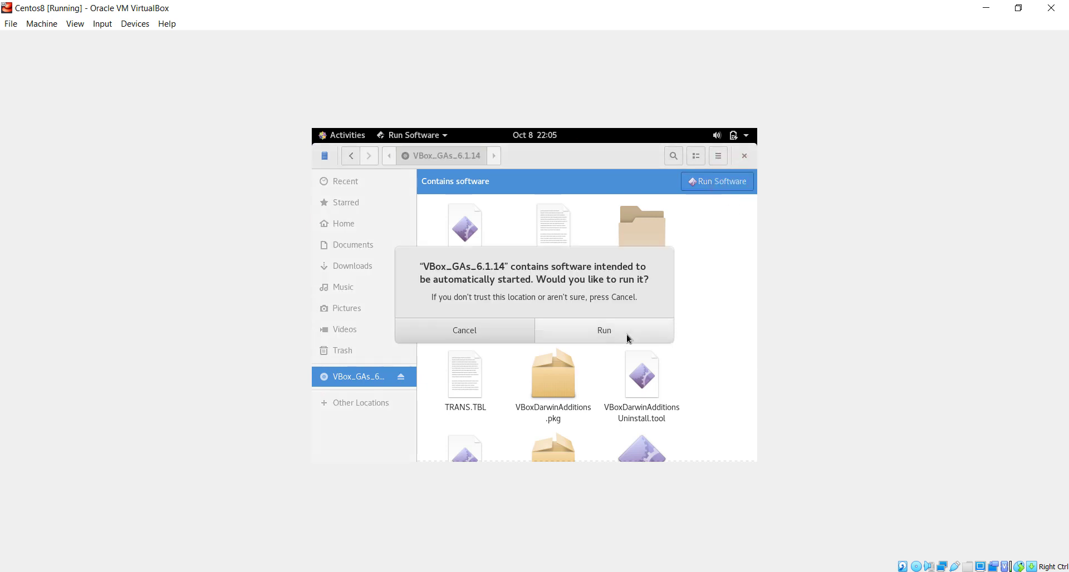
click(628, 336)
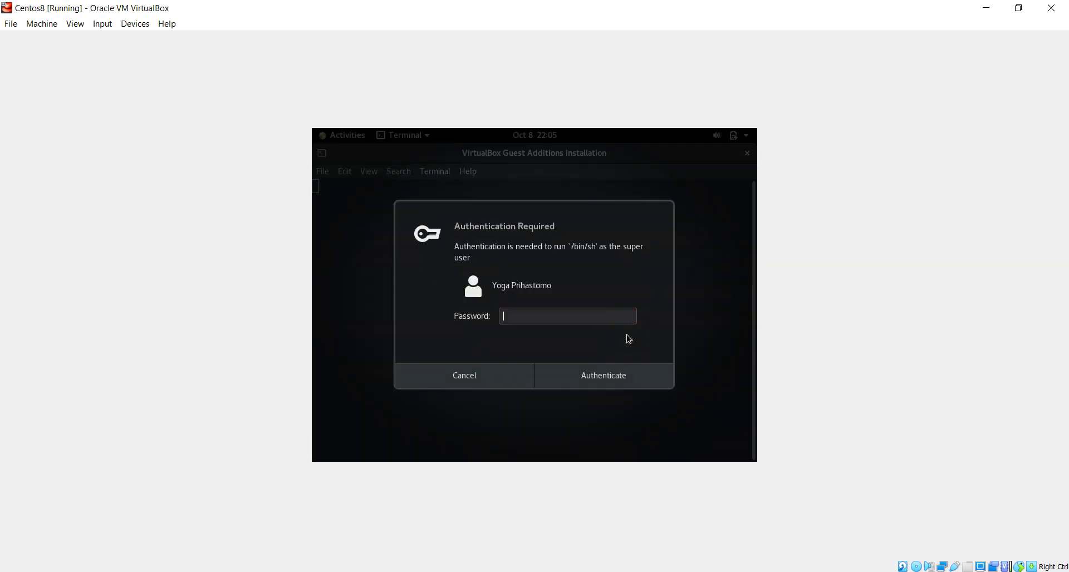
Authenticate the Guest Additions installer with the password and close it once the modules are built.
text(•••••••••••)
key(Return)
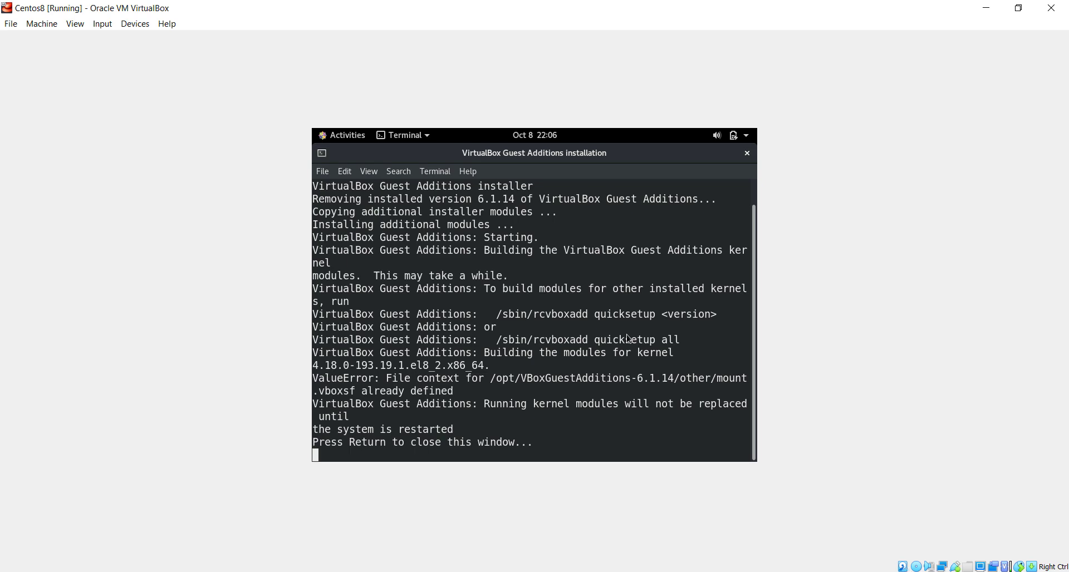
key(Return)
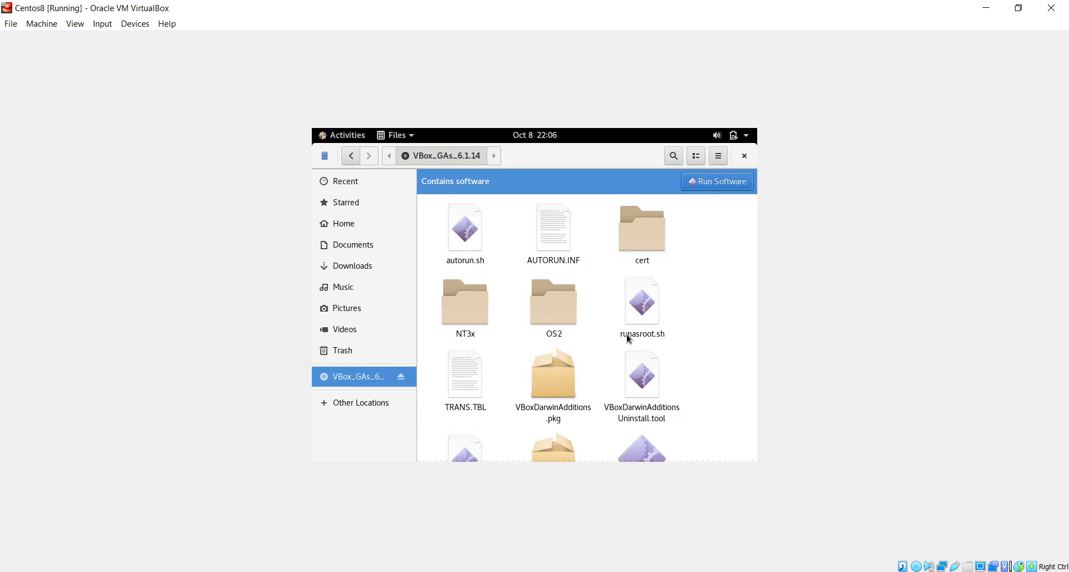
Close Files and restart the guest from the GNOME power menu.
click(745, 156)
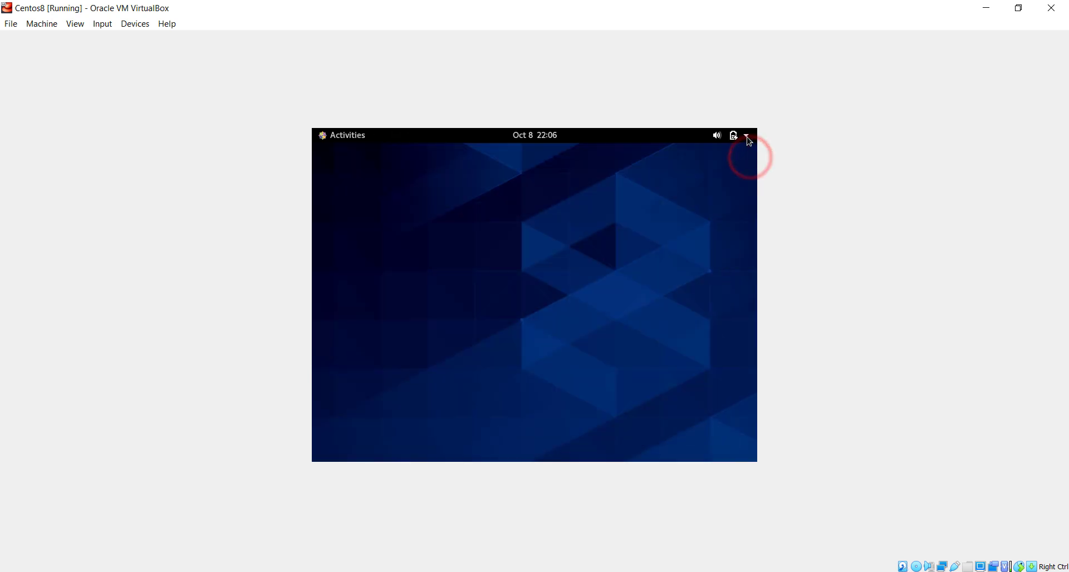
click(747, 137)
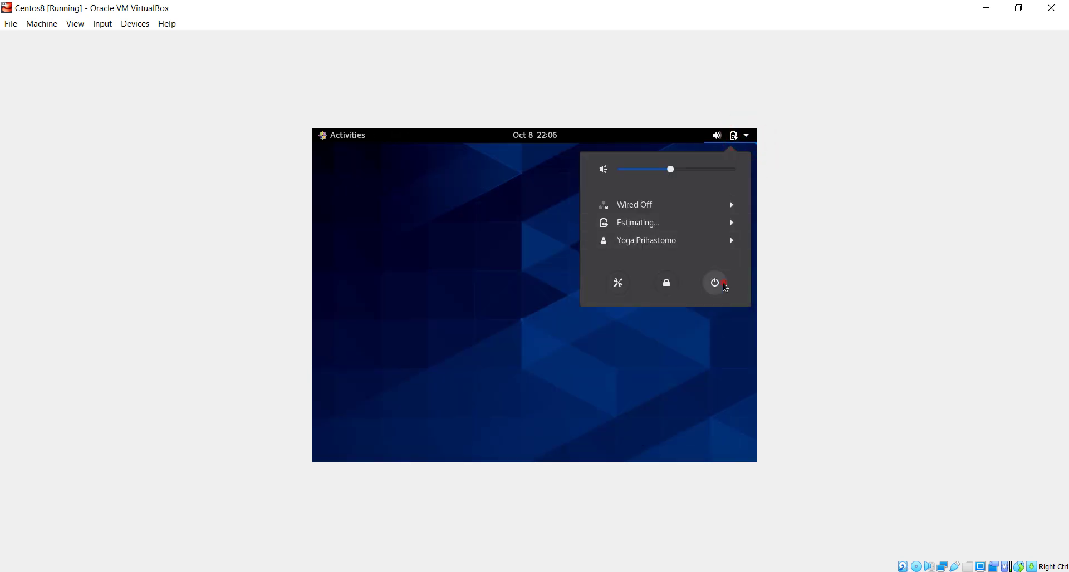
click(724, 286)
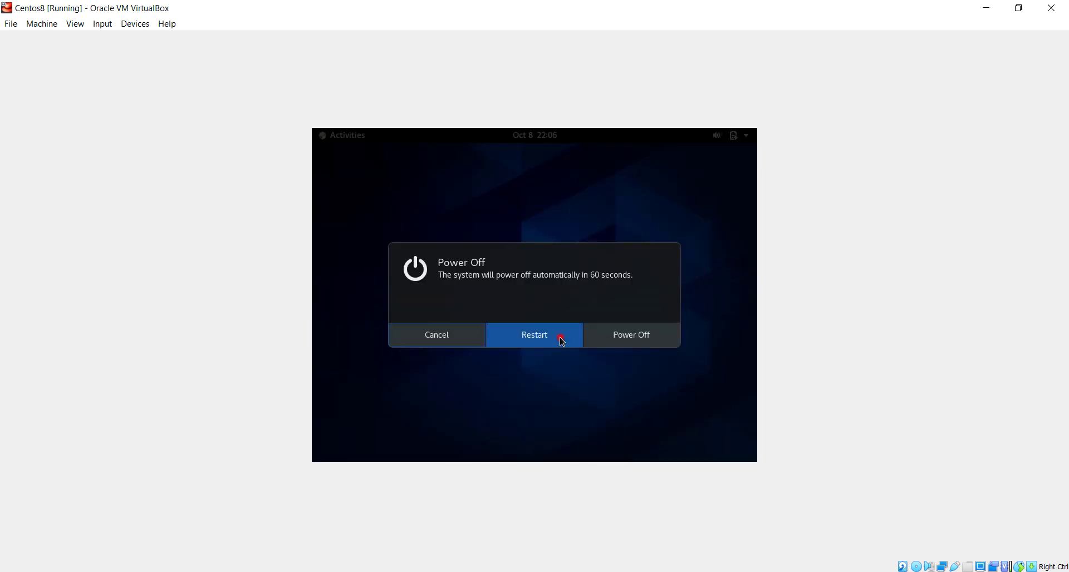
click(560, 338)
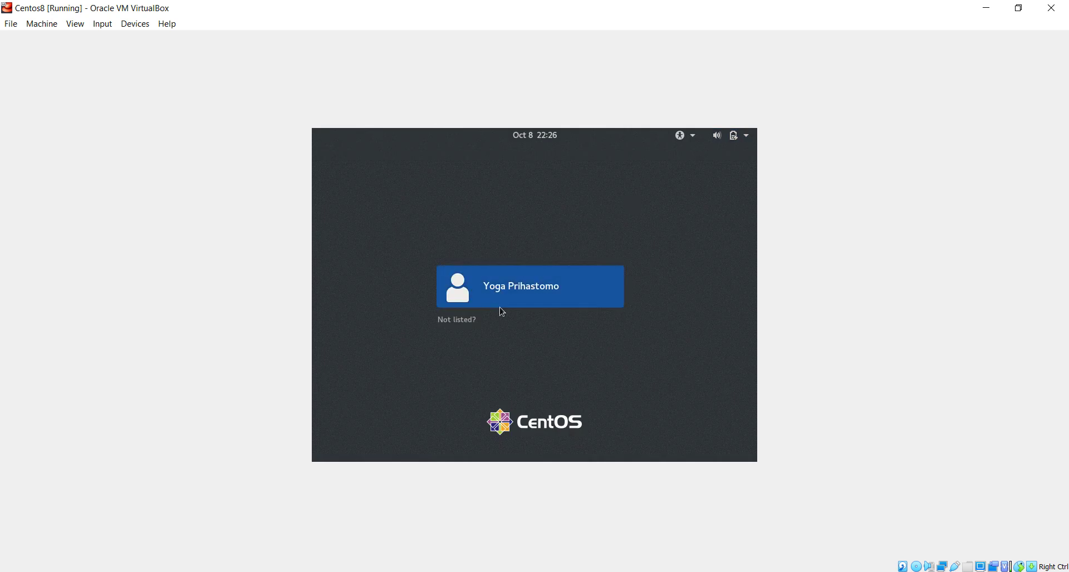
Sign back in to the user account with its password after the reboot.
click(551, 304)
text(•••)
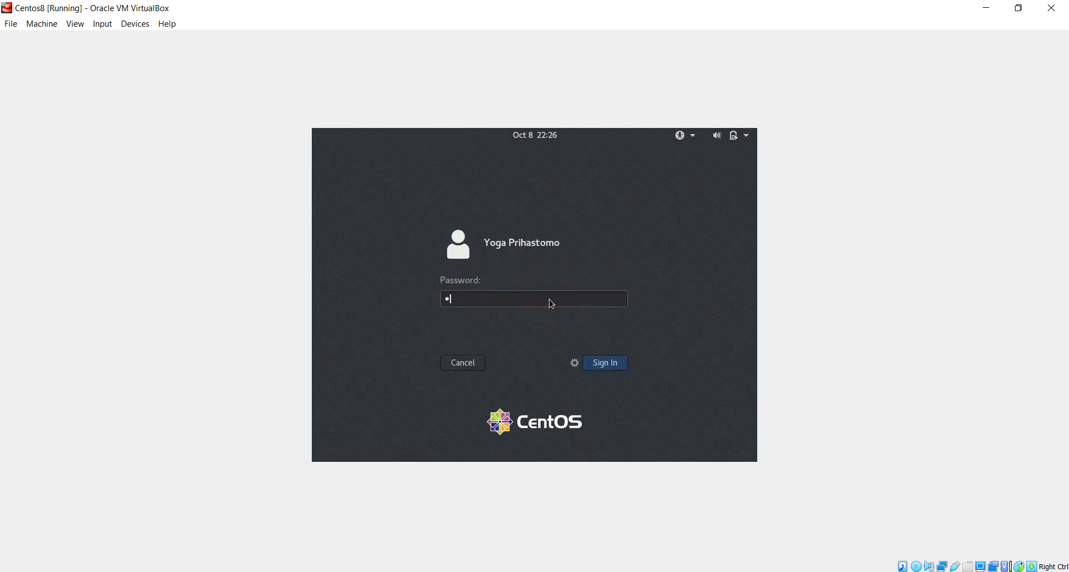
text(••••••••)
key(Return)
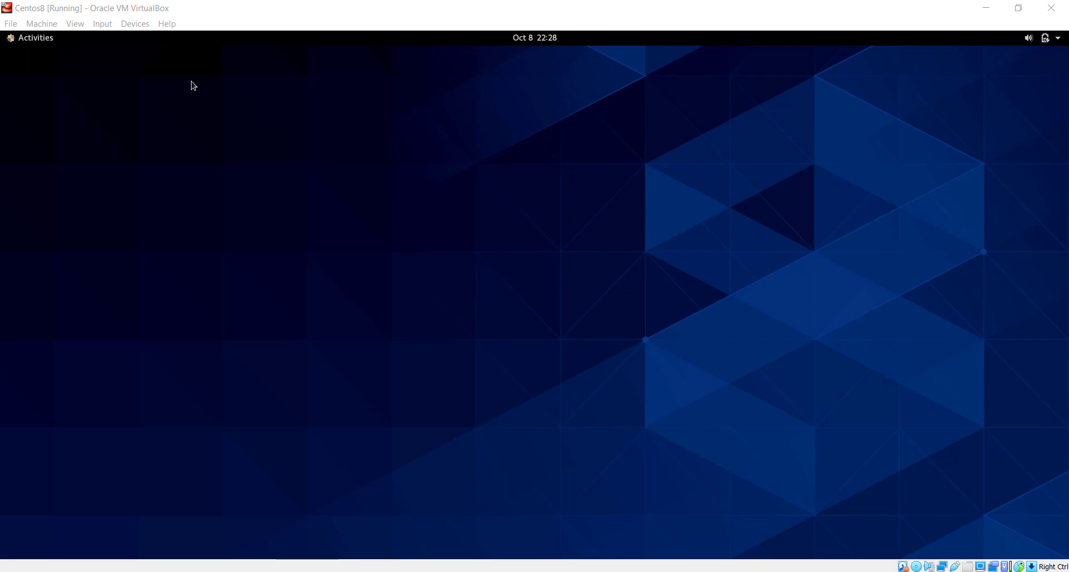
Detach the Microsoft® Nano Transceiver v1.0 from the guest via Devices > USB.
click(78, 24)
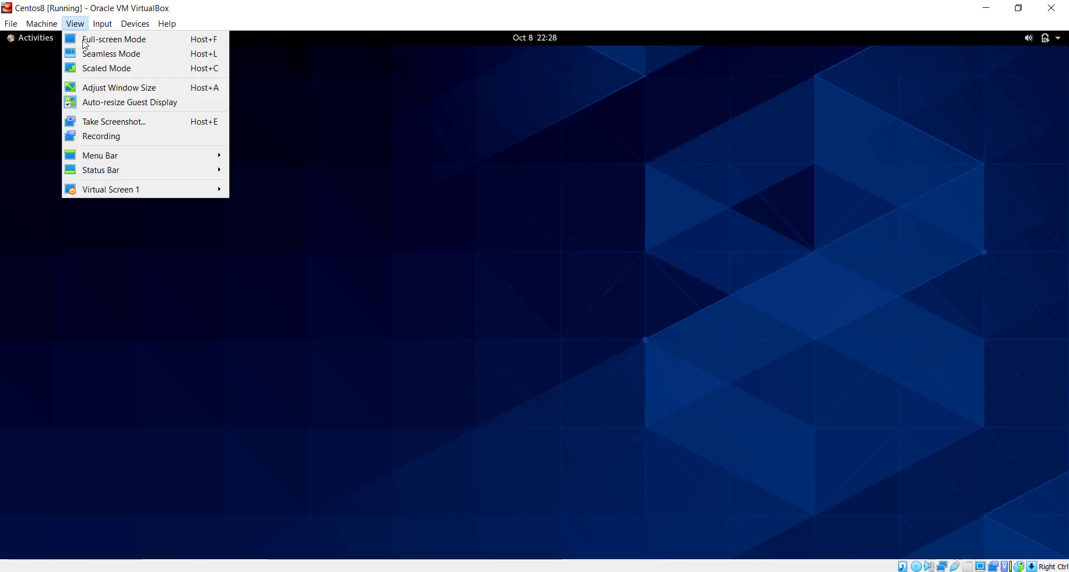
mouse_move(115, 25)
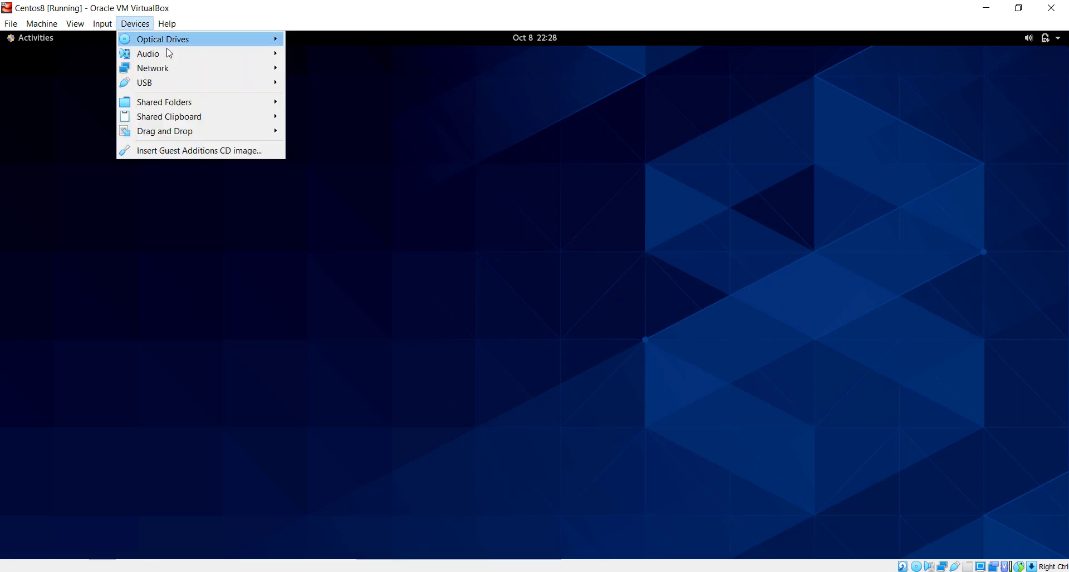
mouse_move(260, 85)
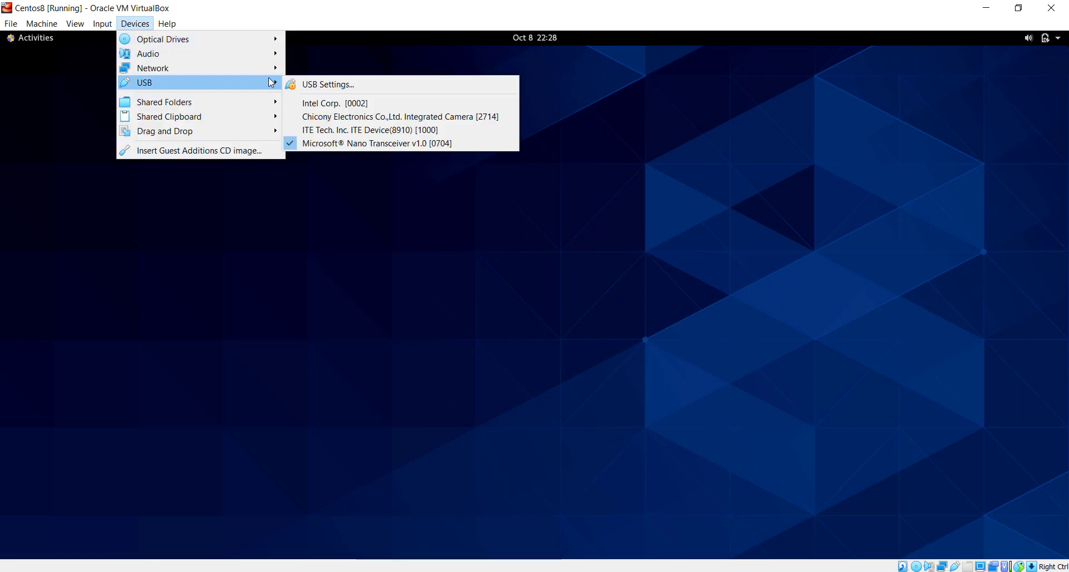
click(335, 146)
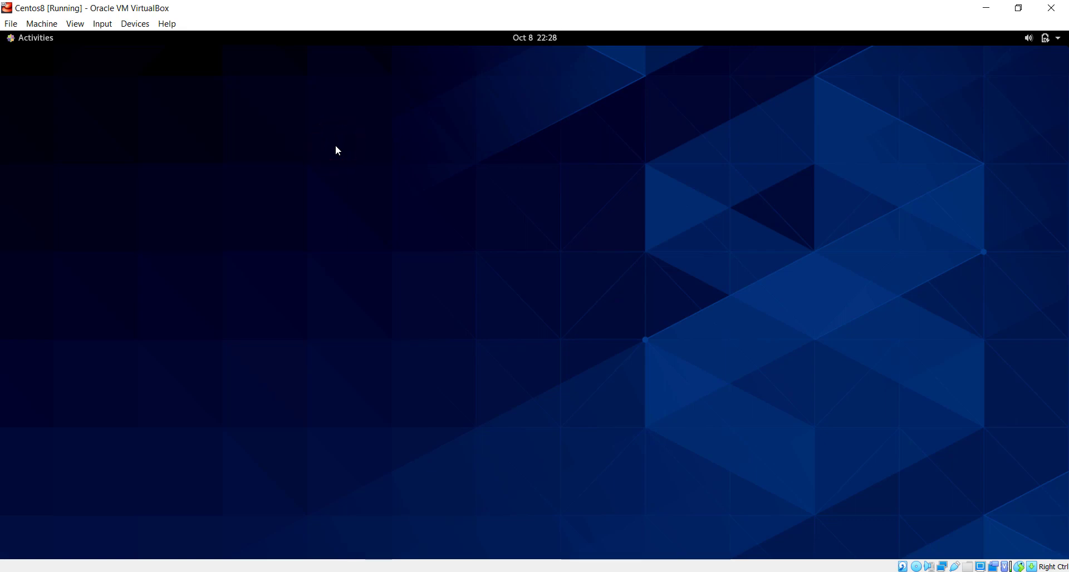